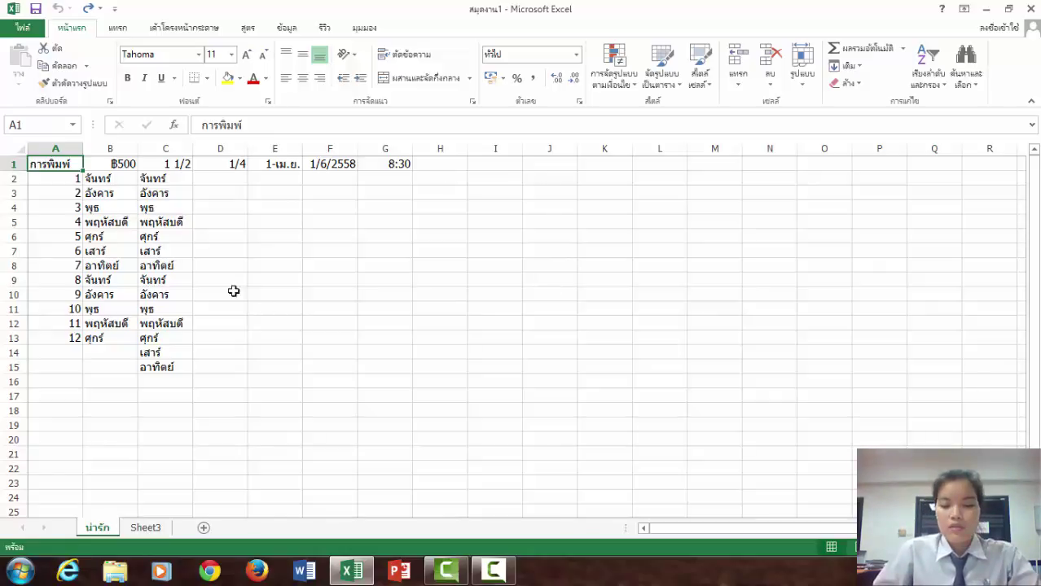
{"action": "left_click", "coordinate": [269, 162]}
{"action": "left_click", "coordinate": [398, 165]}
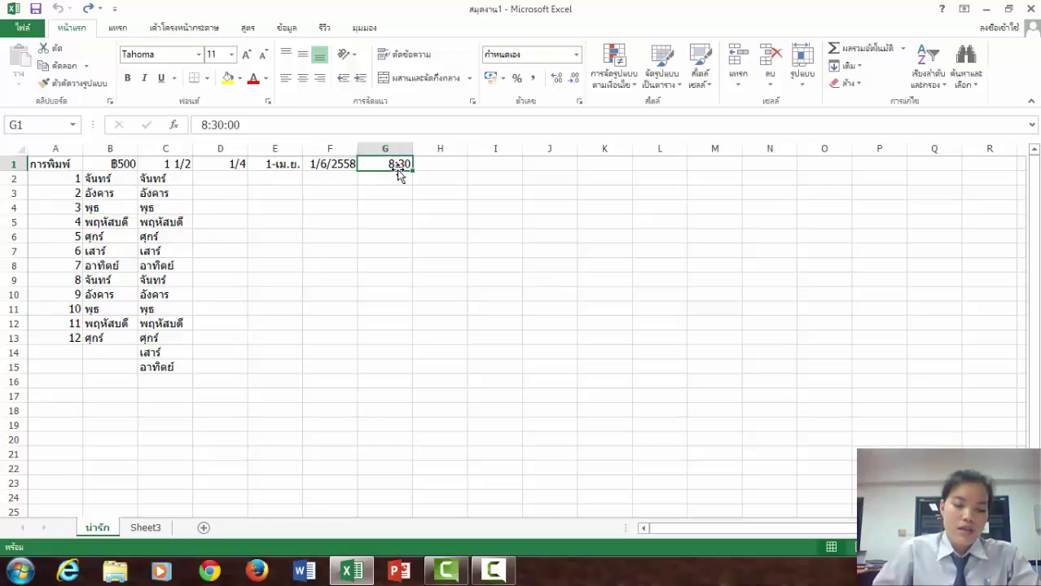
{"action": "left_click", "coordinate": [63, 188]}
{"action": "left_click", "coordinate": [145, 188]}
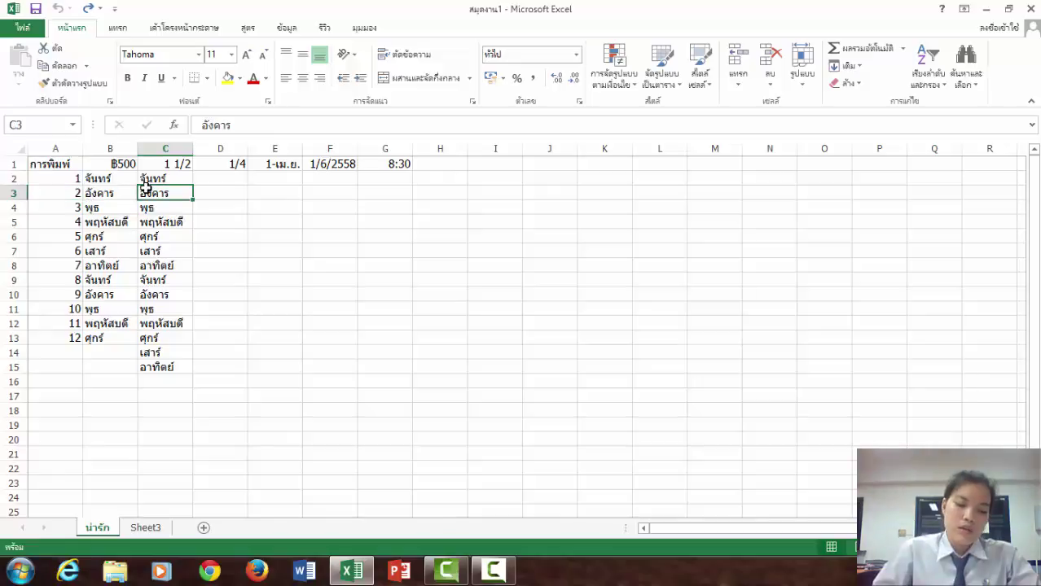
Step: Select a block of empty cells from E3 across to column H, and deselect it by moving to L7
{"action": "left_click", "coordinate": [254, 192]}
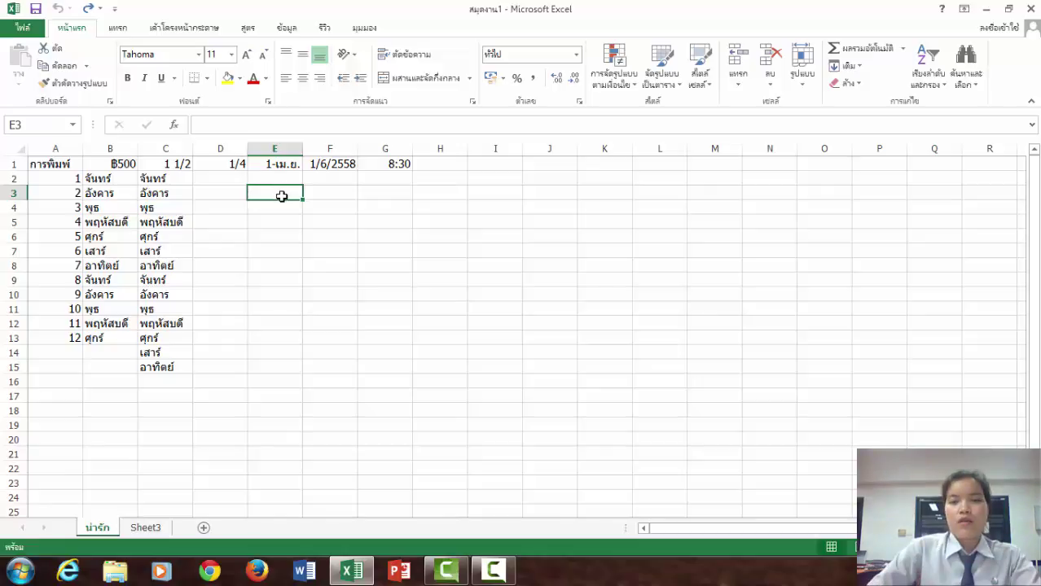
{"action": "left_click_drag", "start_coordinate": [279, 195], "coordinate": [455, 290]}
{"action": "left_click", "coordinate": [636, 255]}
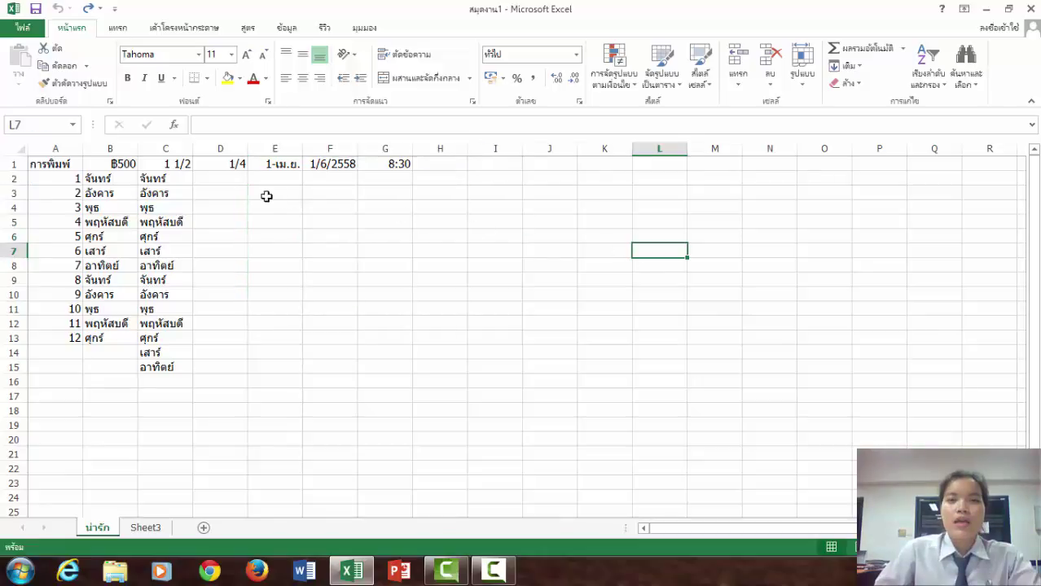
Step: Select the range E3:K15 by extending the selection cell by cell from E3
{"action": "left_click", "coordinate": [266, 196]}
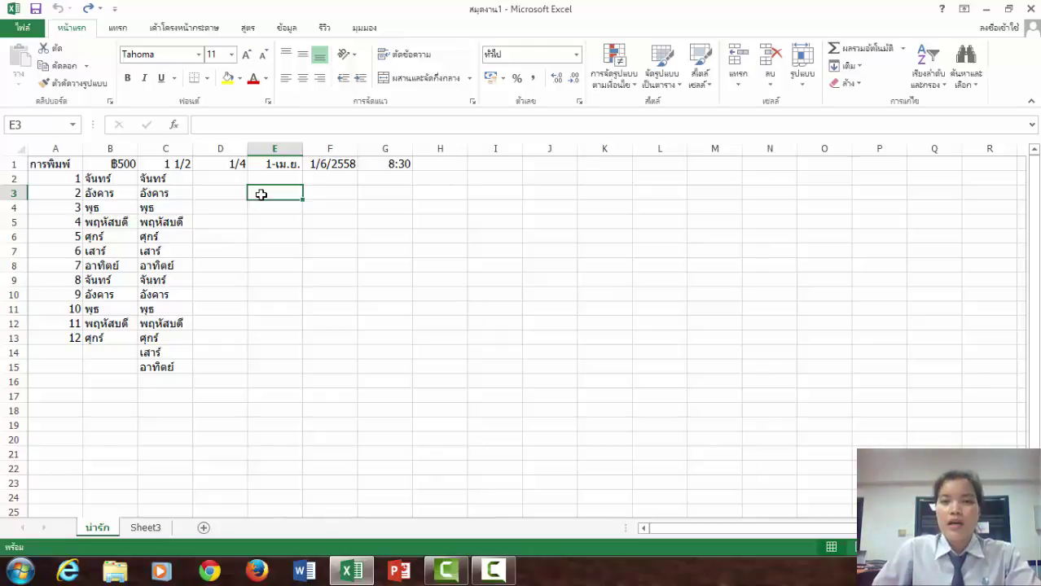
{"action": "key", "text": "shift+Right"}
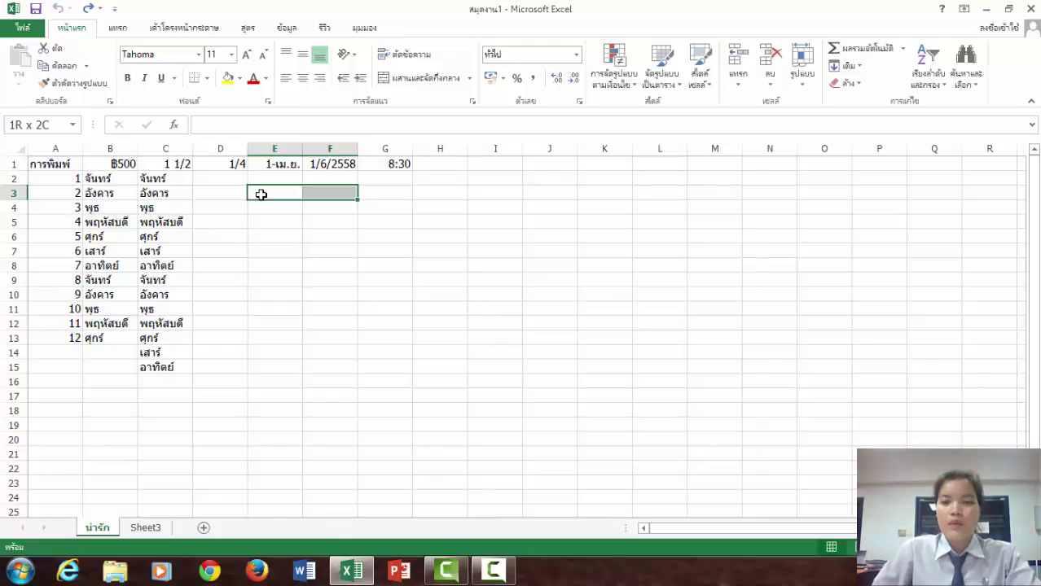
{"action": "key", "text": "shift+Right"}
{"action": "key", "text": "shift+Right"}
{"action": "key", "text": "shift+Down"}
{"action": "key", "text": "shift+Down"}
{"action": "key", "text": "shift+Down"}
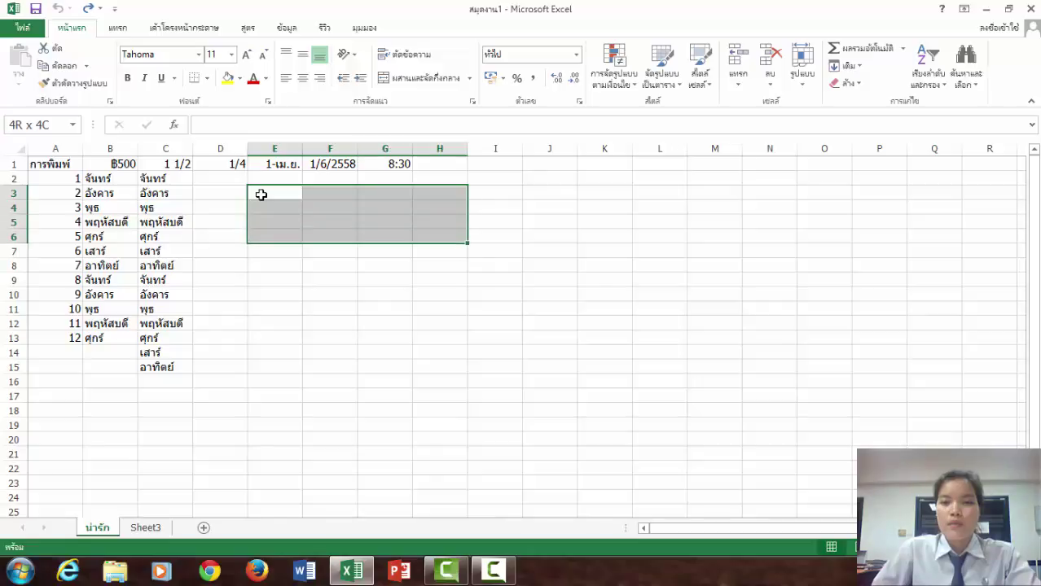
{"action": "key", "text": "shift+Down"}
{"action": "key", "text": "shift+Down"}
{"action": "key", "text": "shift+Down"}
{"action": "key", "text": "shift+Right"}
{"action": "key", "text": "shift+Right"}
{"action": "key", "text": "shift+Down"}
{"action": "key", "text": "shift+Down"}
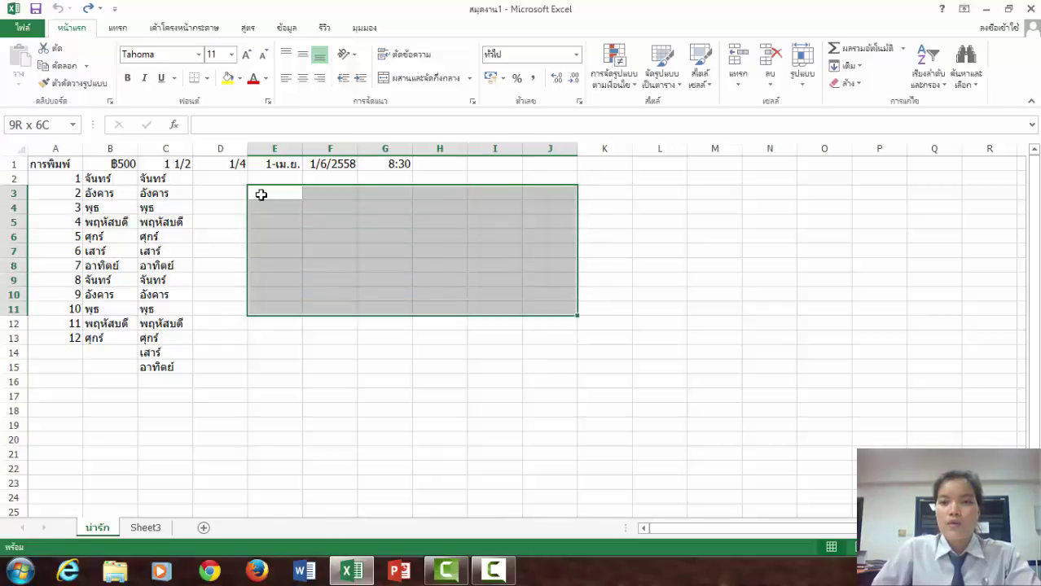
{"action": "key", "text": "shift+Down"}
{"action": "key", "text": "shift+Right"}
{"action": "key", "text": "shift+Down"}
{"action": "key", "text": "shift+Down"}
{"action": "key", "text": "shift+Down"}
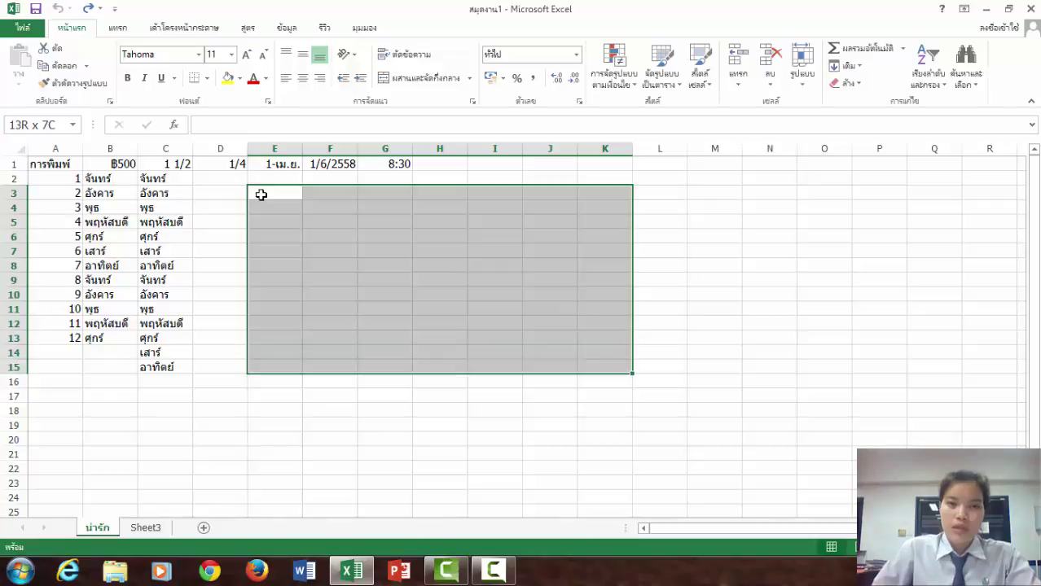
Step: Select the range E3:H8 by its first and last cells, and deselect it by moving to K12
{"action": "left_click", "coordinate": [261, 195]}
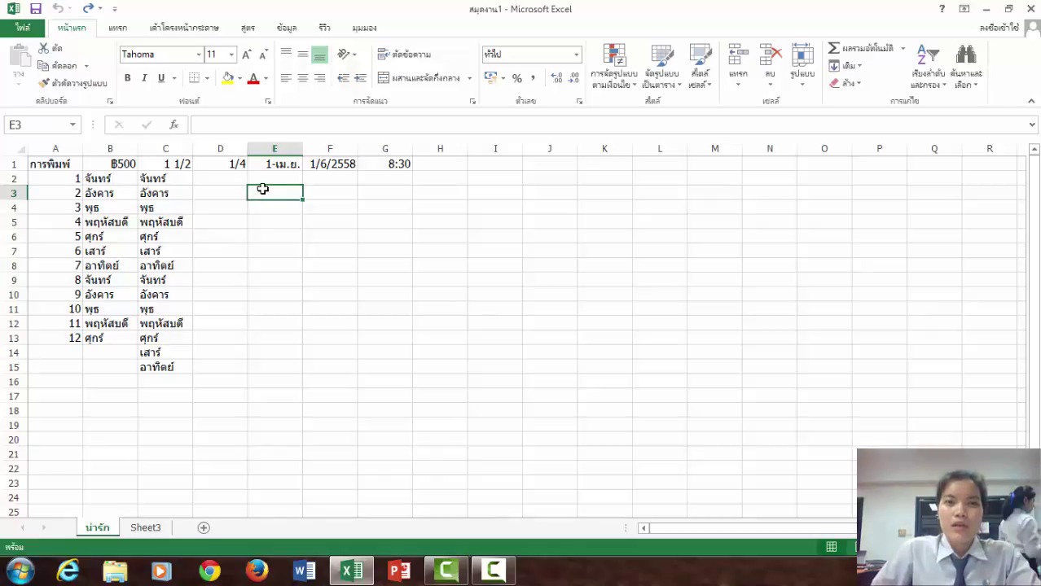
{"action": "left_click", "coordinate": [444, 272], "text": "shift"}
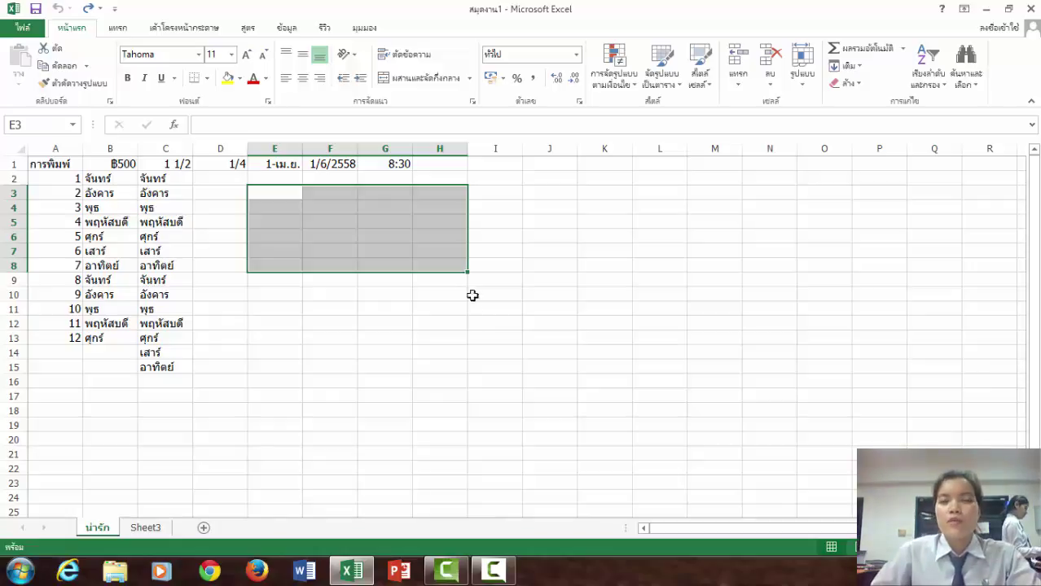
{"action": "left_click", "coordinate": [610, 324]}
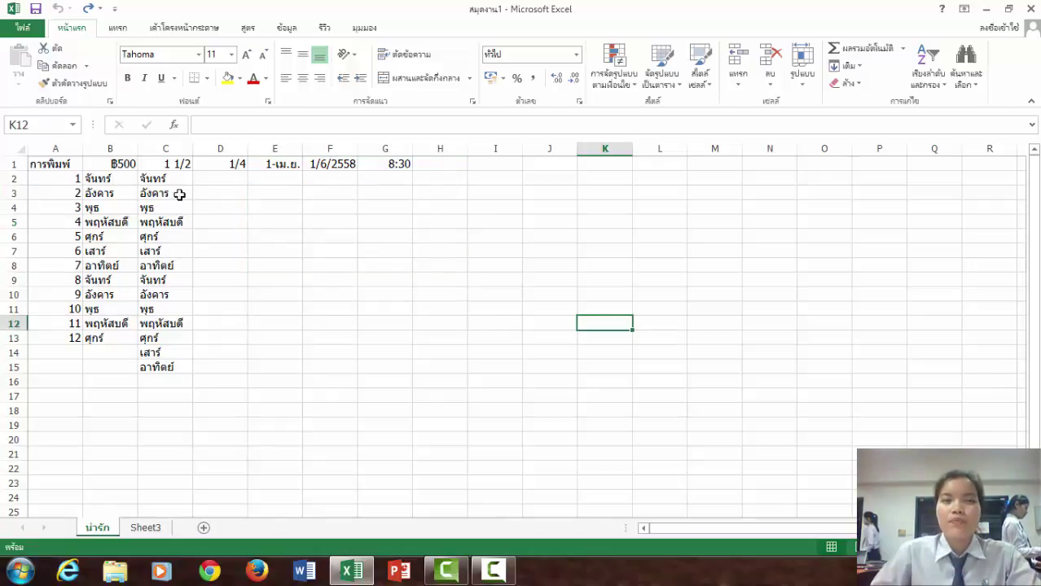
Step: Examine the number, alignment, font, border, fill and protection settings in B2's Format Cells dialog, and close it without changes
{"action": "left_click", "coordinate": [98, 179]}
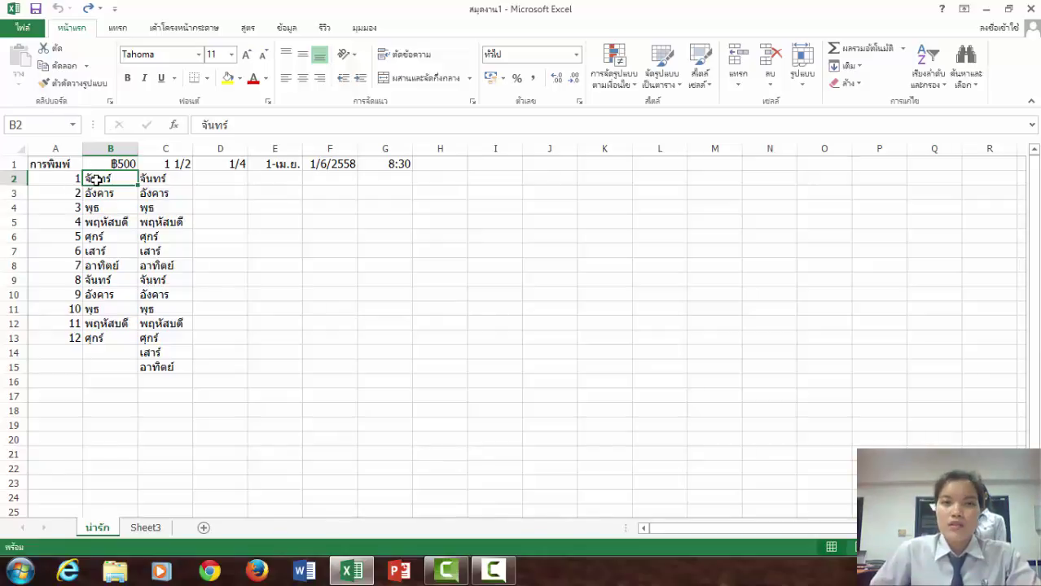
{"action": "right_click", "coordinate": [97, 180]}
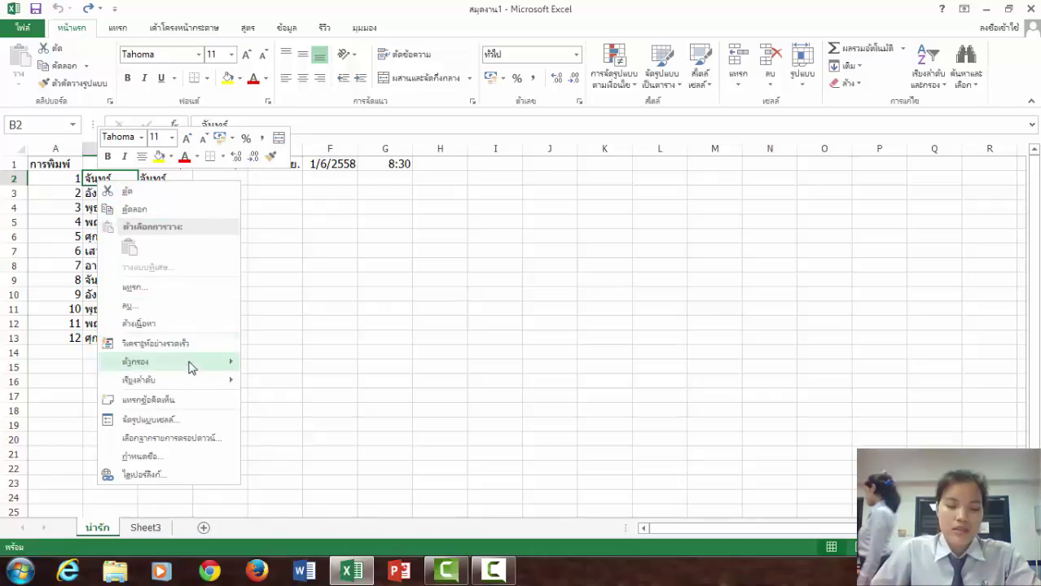
{"action": "left_click", "coordinate": [176, 421]}
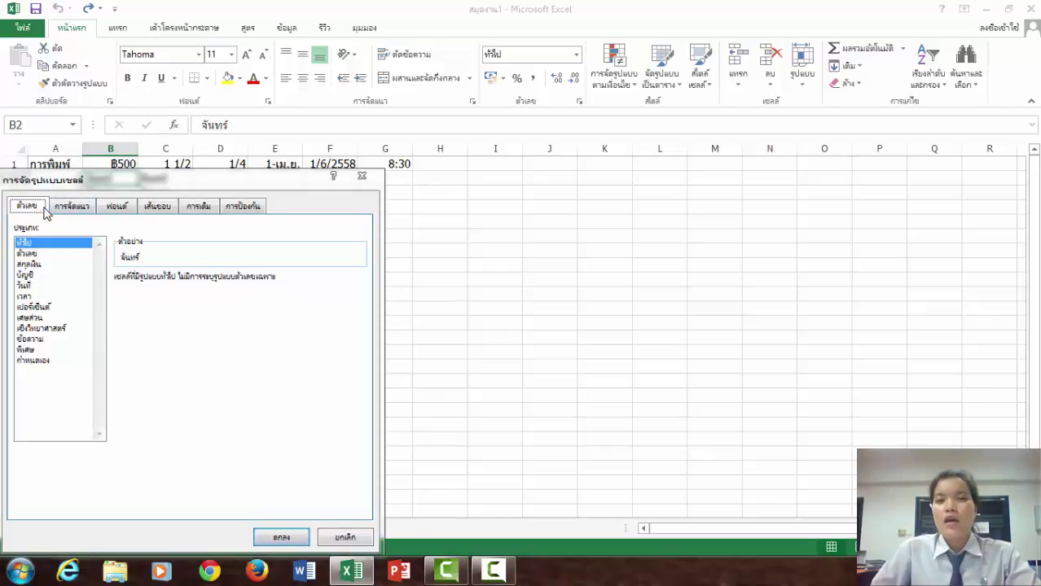
{"action": "left_click", "coordinate": [34, 255]}
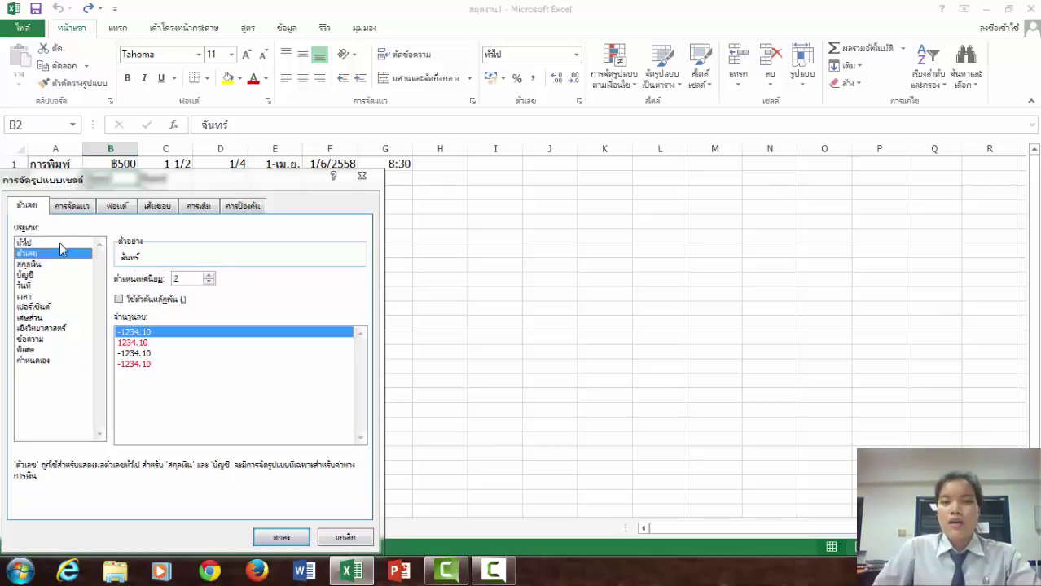
{"action": "left_click", "coordinate": [71, 207]}
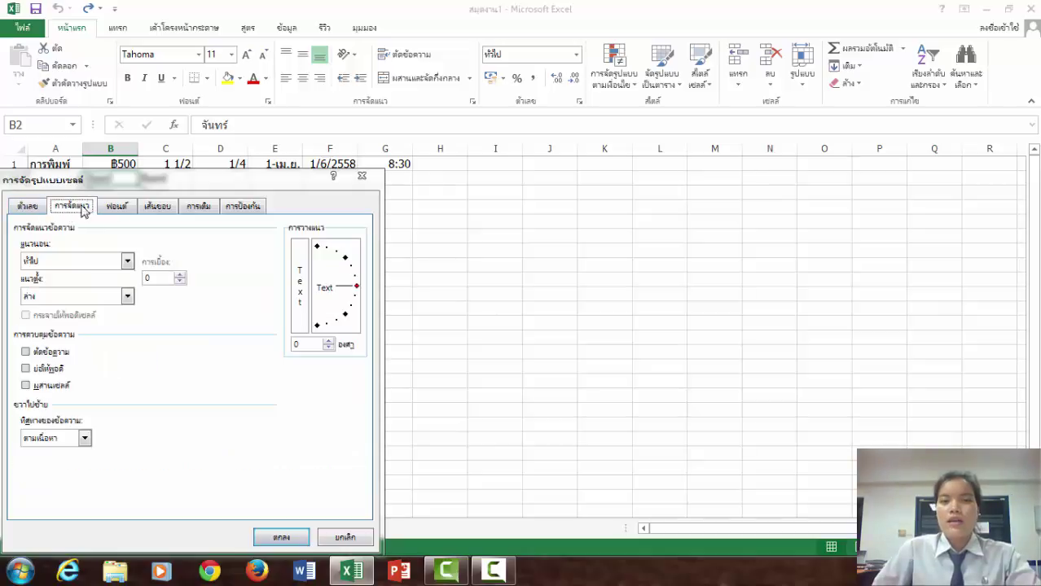
{"action": "left_click", "coordinate": [117, 208]}
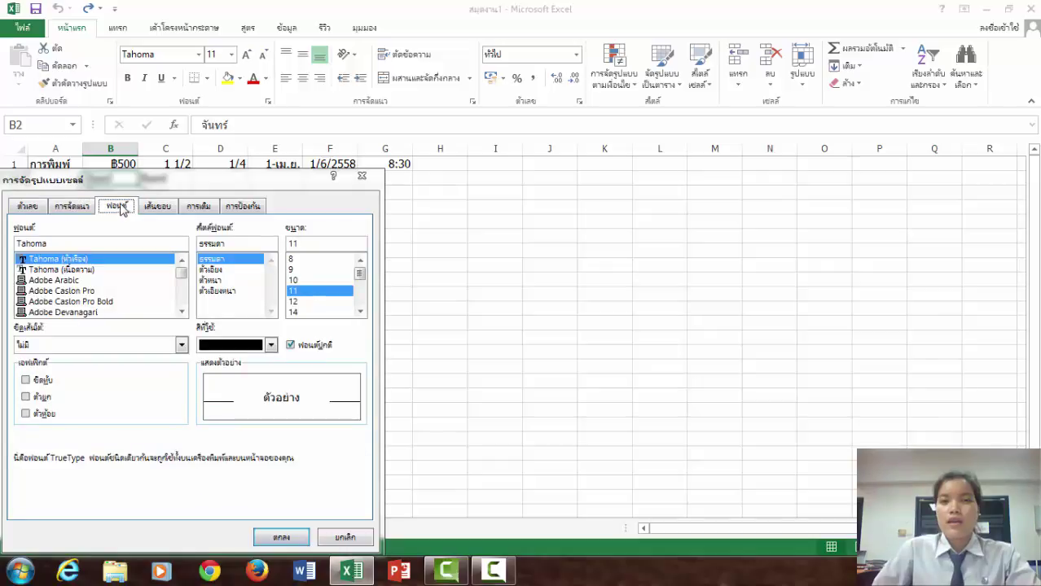
{"action": "left_click", "coordinate": [170, 208]}
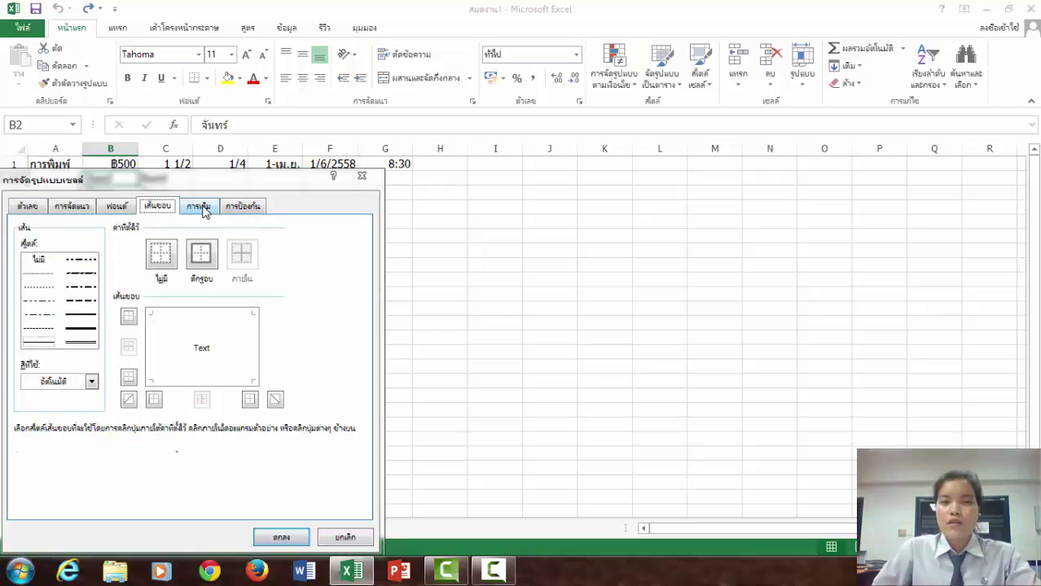
{"action": "left_click", "coordinate": [202, 209]}
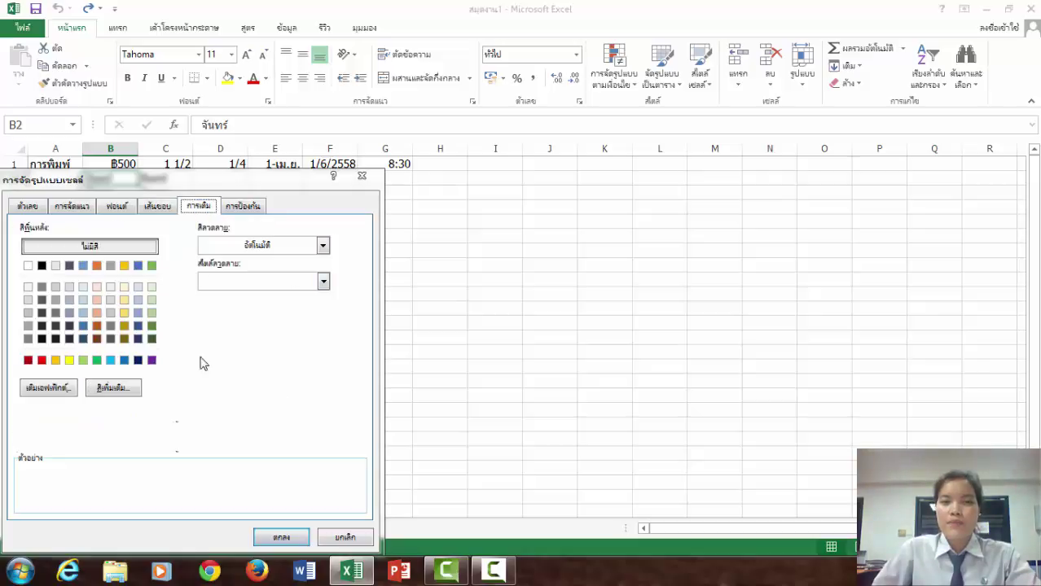
{"action": "left_click", "coordinate": [240, 208]}
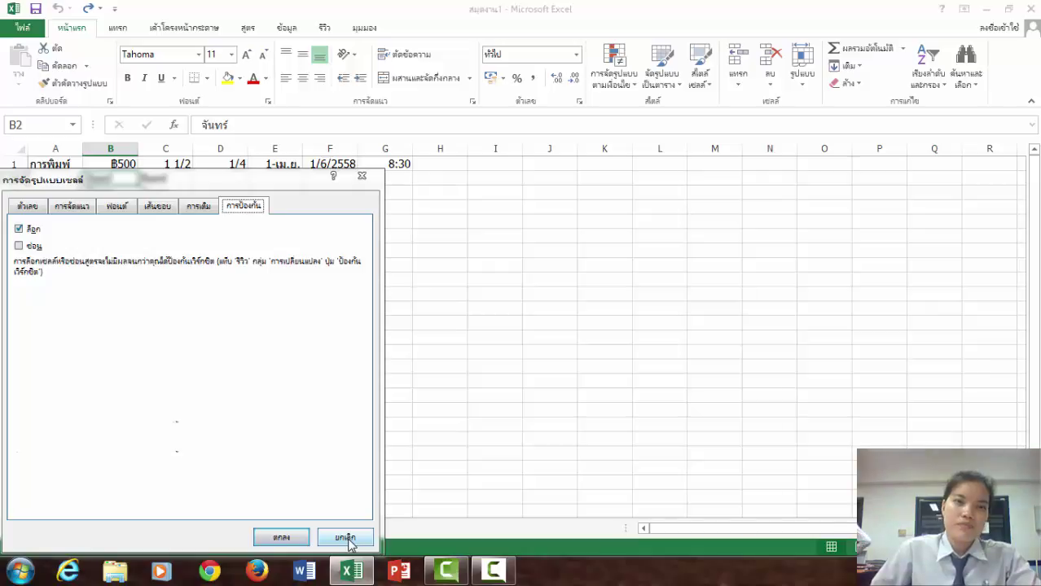
{"action": "left_click", "coordinate": [362, 175]}
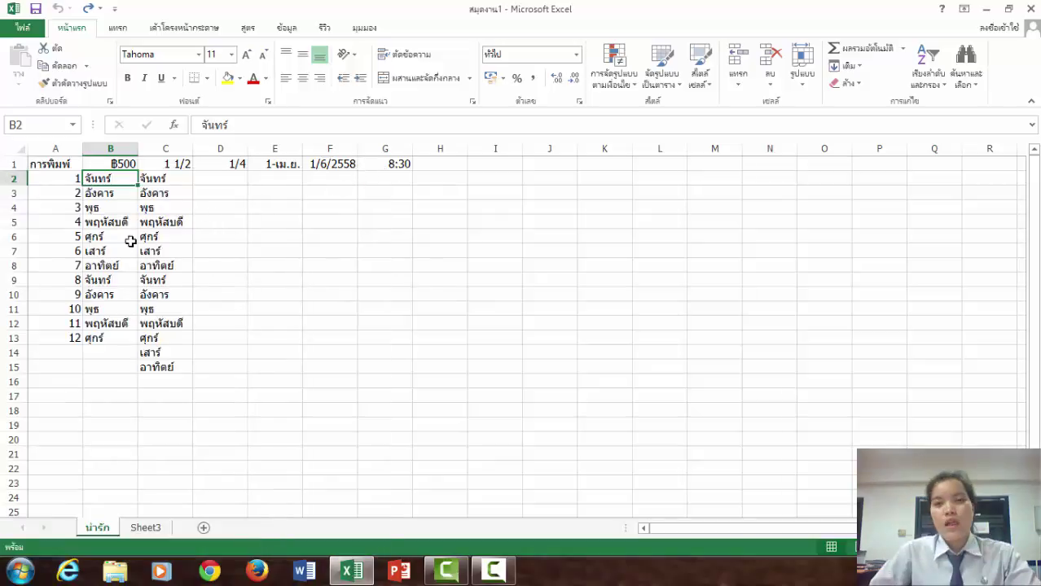
Step: Open the Format Cells settings for A2 and view the General number category
{"action": "left_click", "coordinate": [58, 178]}
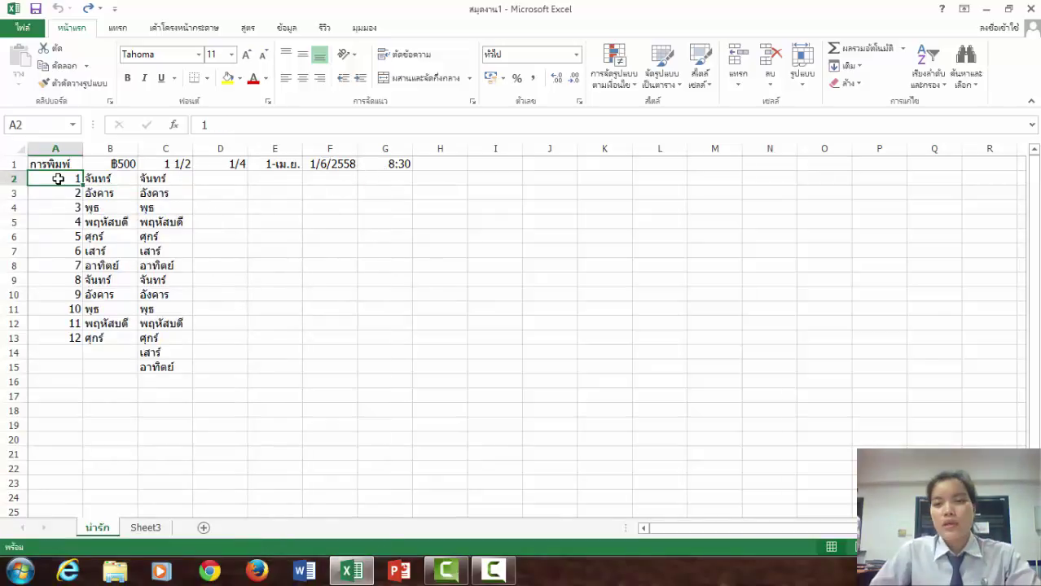
{"action": "right_click", "coordinate": [58, 179]}
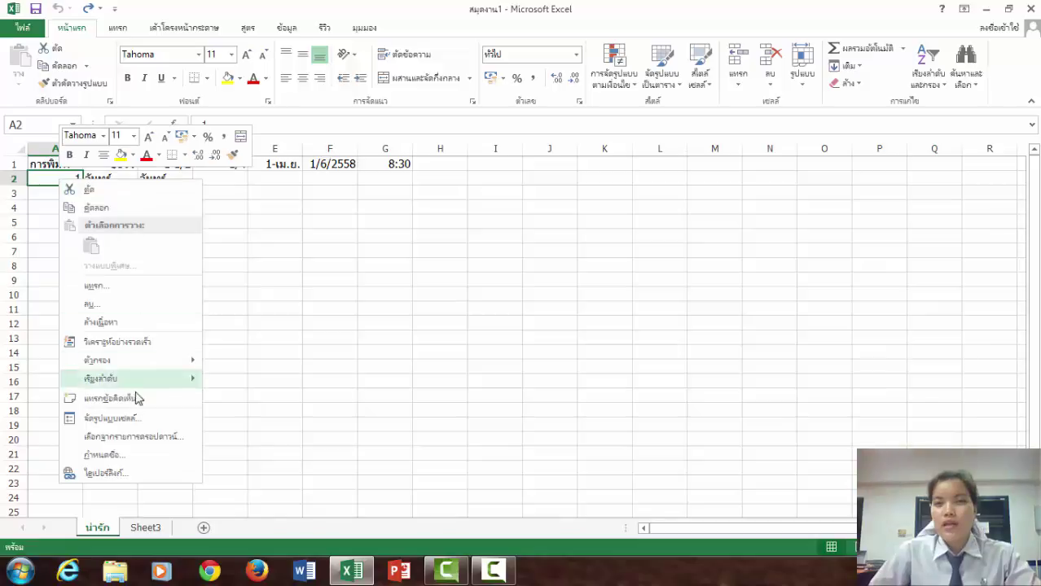
{"action": "left_click", "coordinate": [133, 418]}
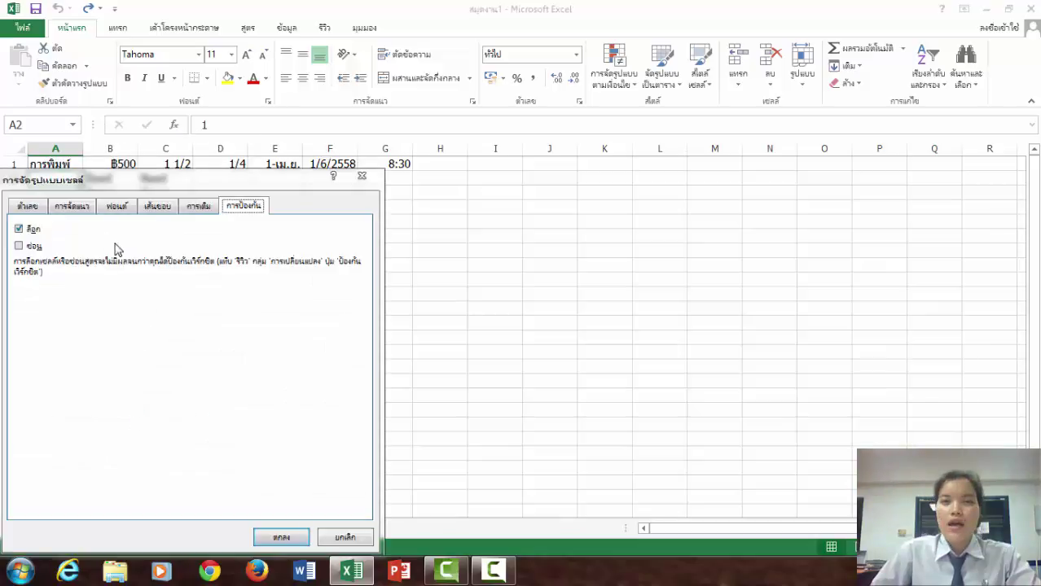
{"action": "left_click", "coordinate": [30, 207]}
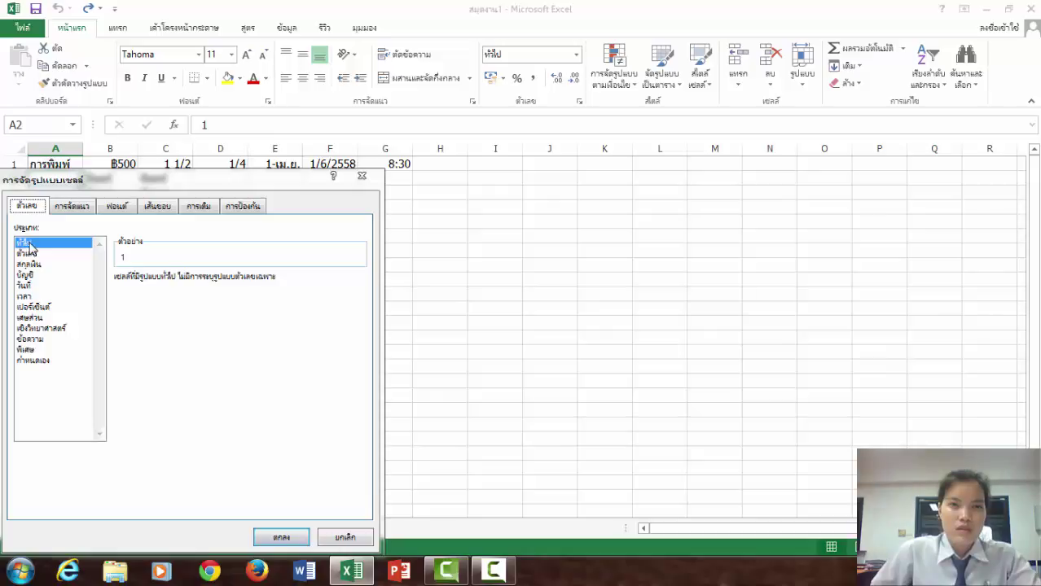
{"action": "left_click", "coordinate": [30, 242]}
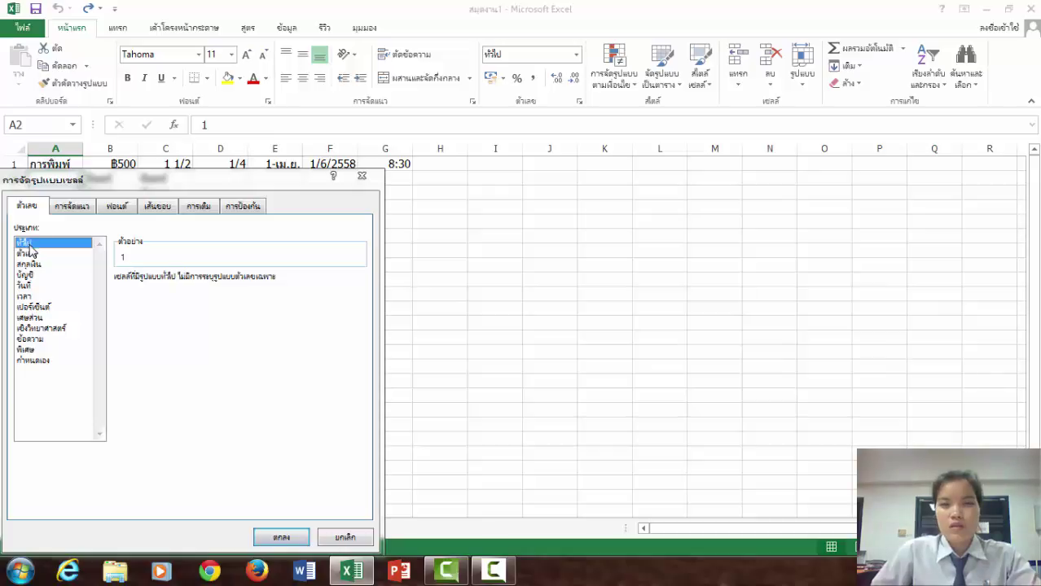
Step: Try the Number category for A2, toggling the thousands separator on and off and choosing the red -1234.10 negative format
{"action": "left_click", "coordinate": [30, 254]}
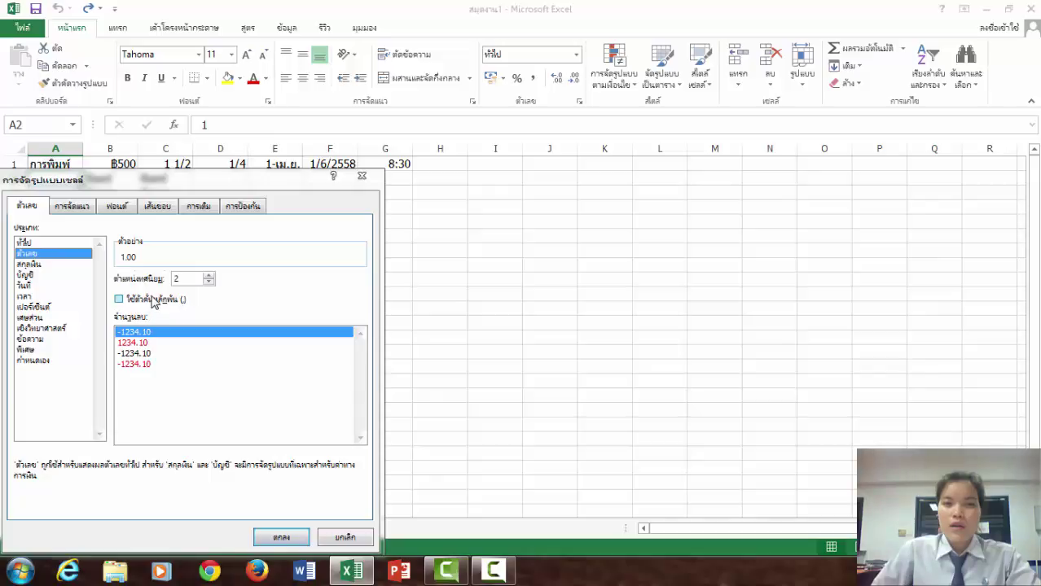
{"action": "left_click", "coordinate": [142, 343]}
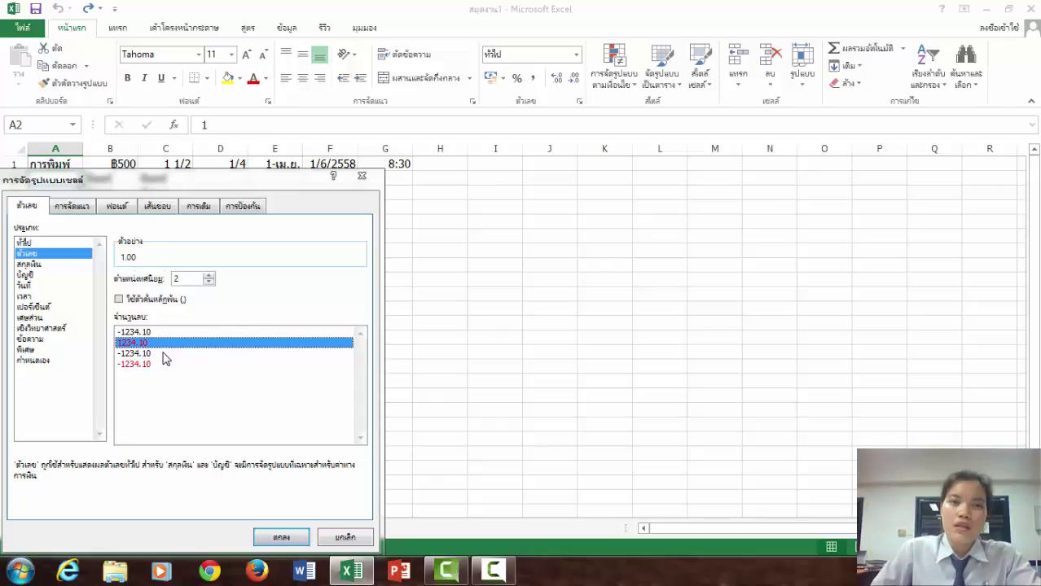
{"action": "left_click", "coordinate": [144, 355]}
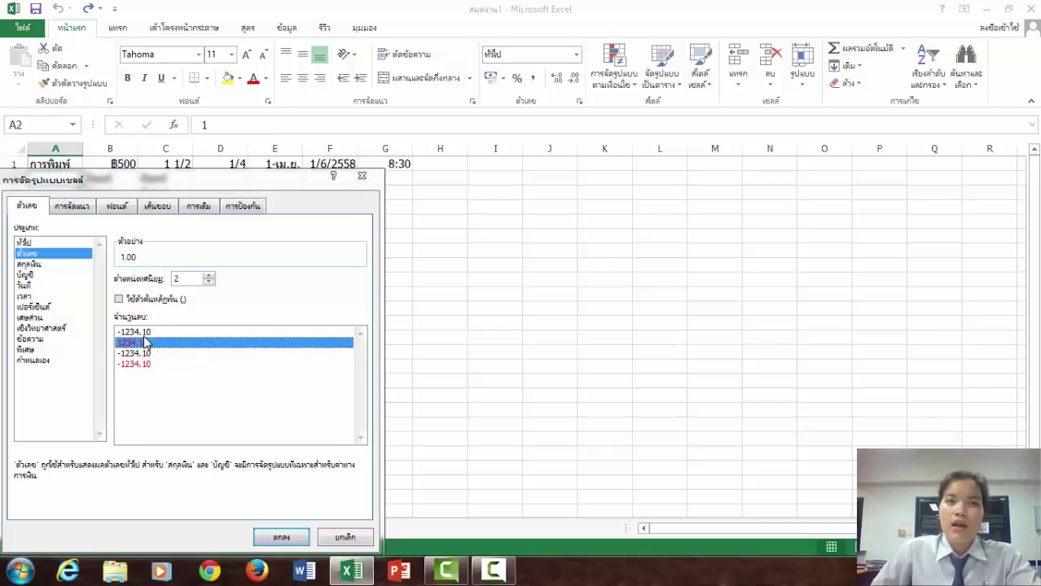
{"action": "left_click", "coordinate": [135, 332]}
{"action": "left_click", "coordinate": [120, 300]}
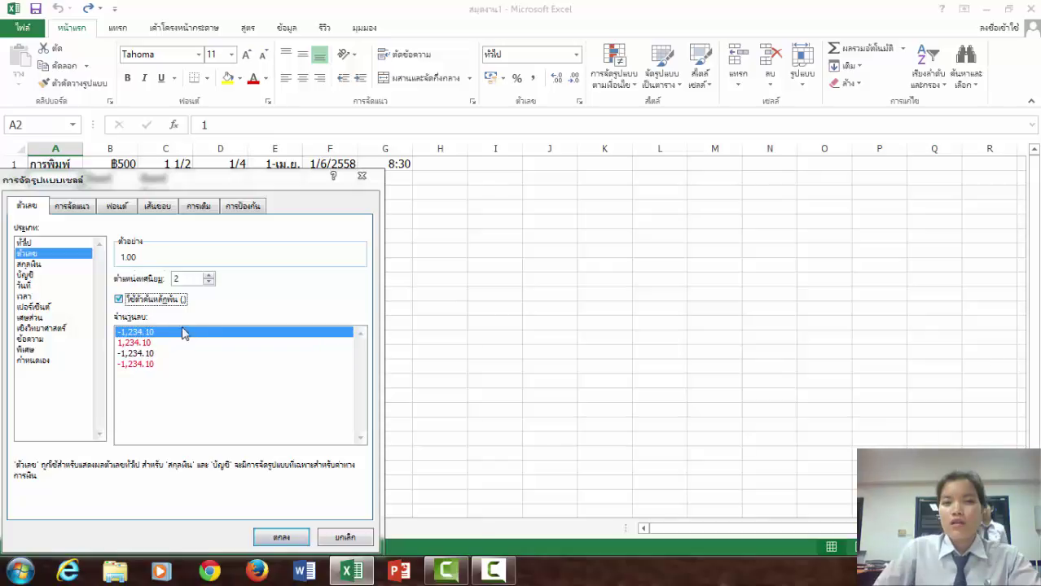
{"action": "left_click", "coordinate": [119, 300]}
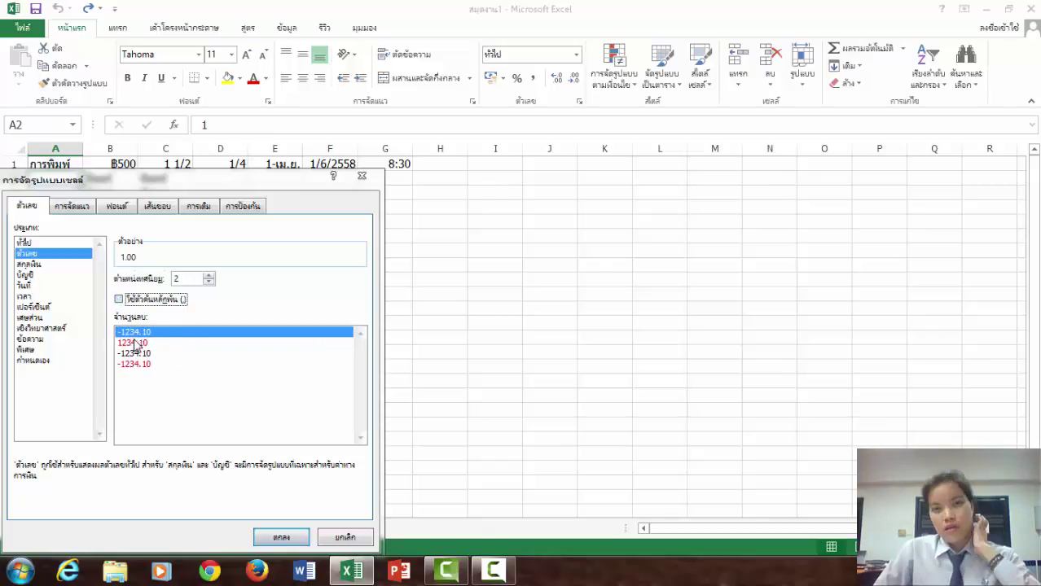
{"action": "left_click", "coordinate": [135, 365]}
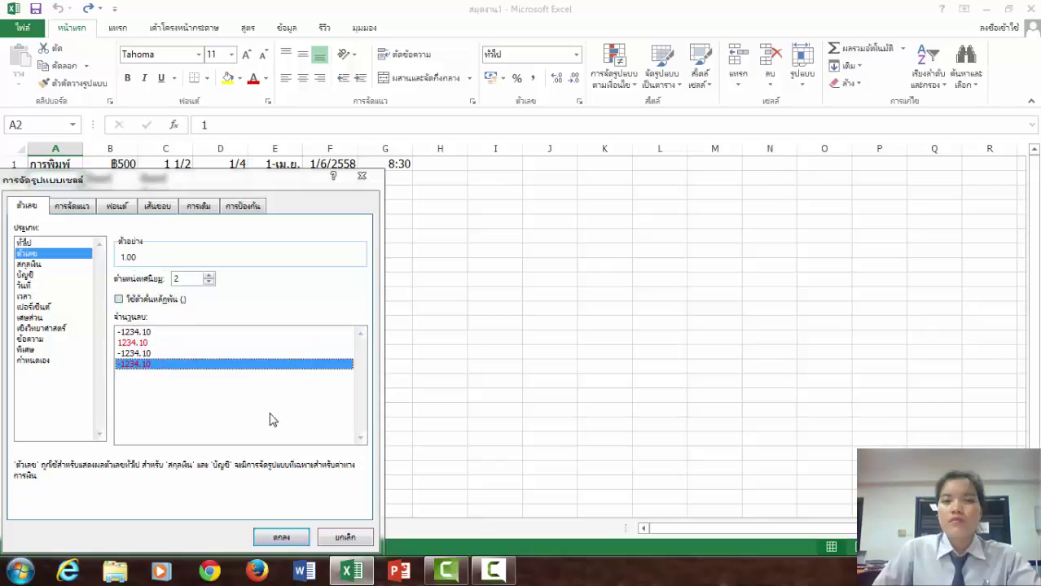
Step: Compare the options of the Currency and Accounting number categories for A2
{"action": "left_click", "coordinate": [33, 266]}
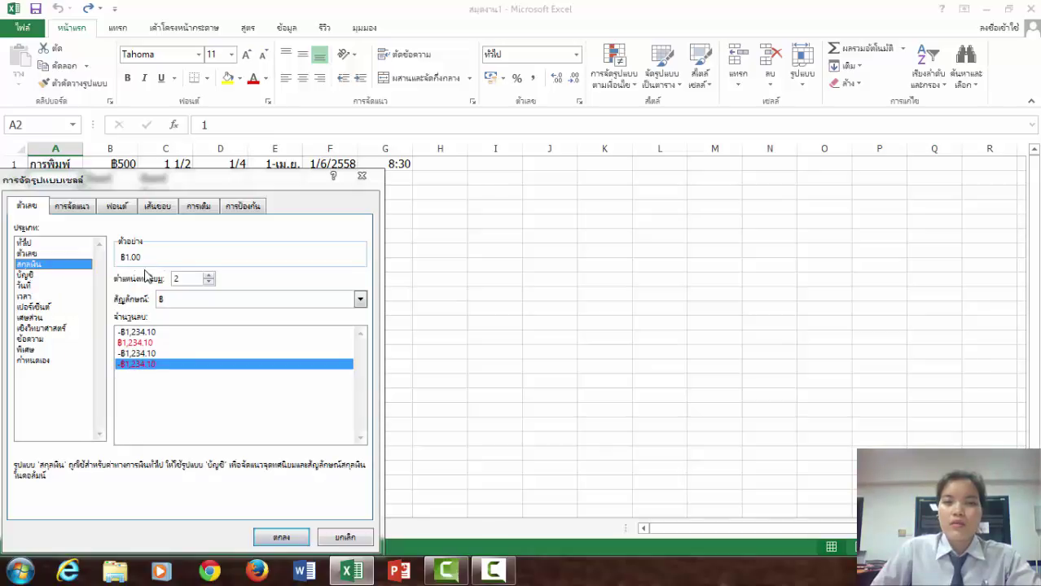
{"action": "left_click", "coordinate": [32, 277]}
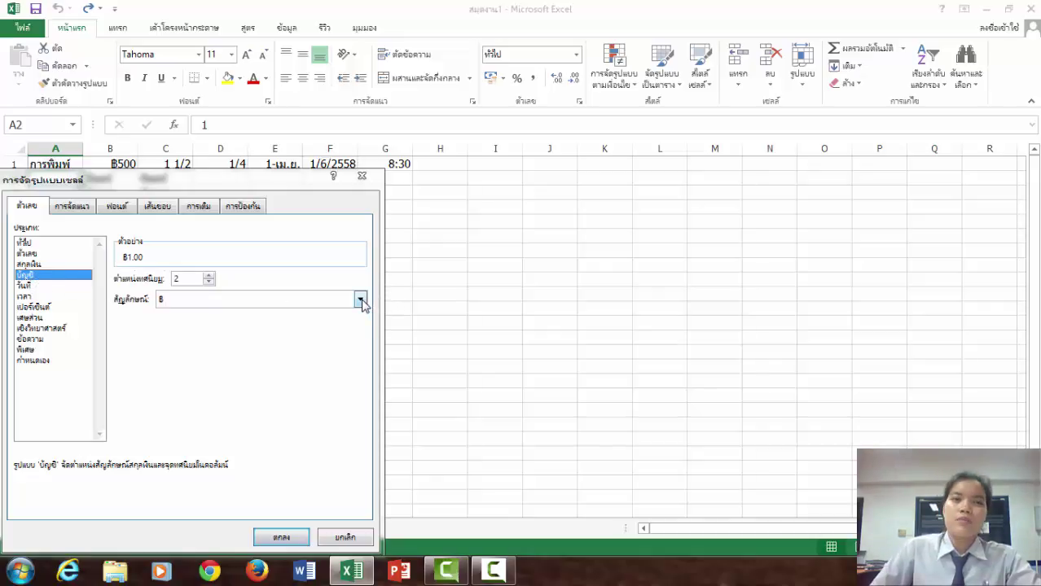
{"action": "left_click", "coordinate": [49, 265]}
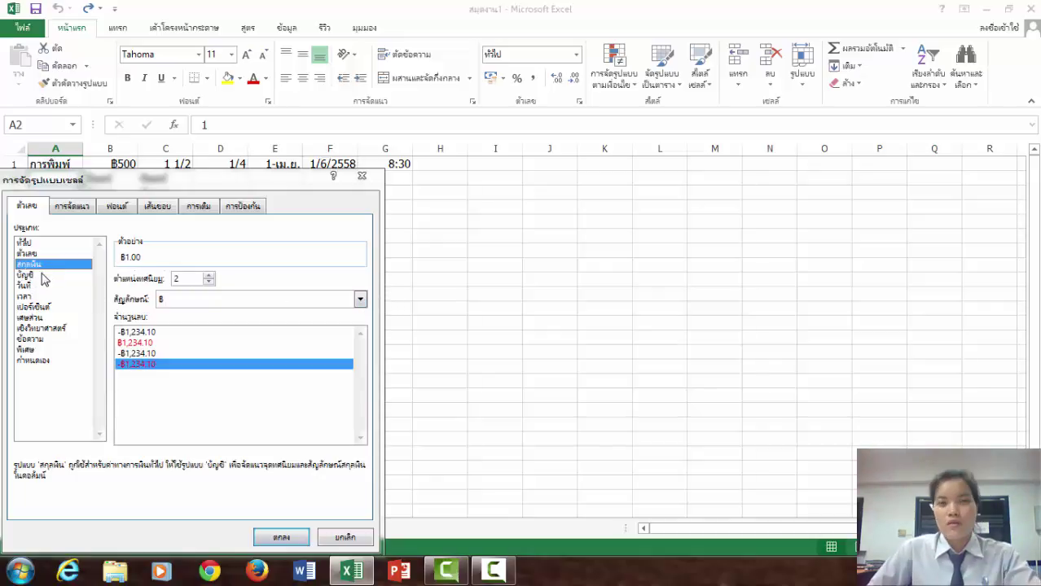
{"action": "left_click", "coordinate": [39, 276]}
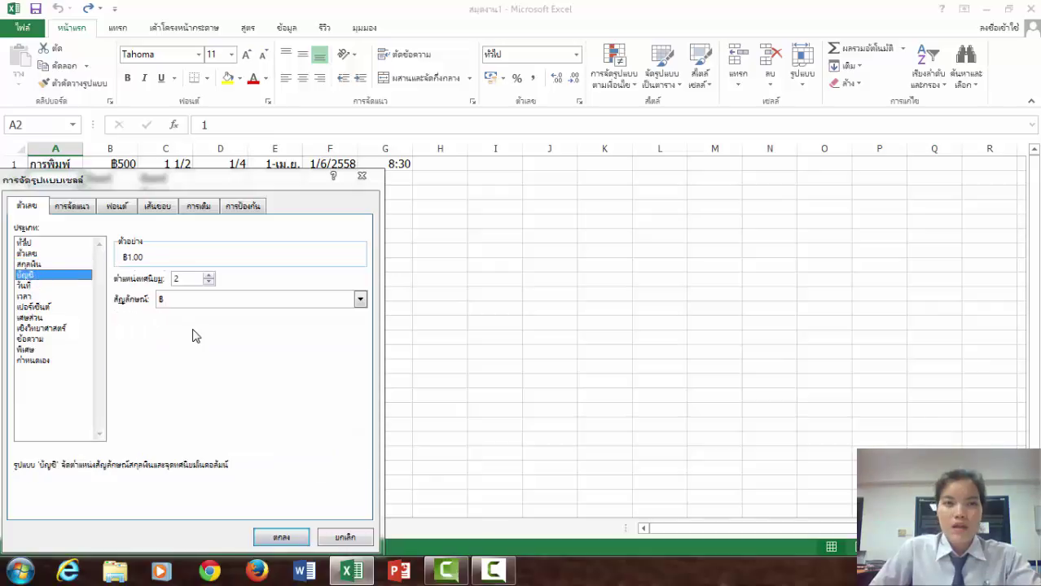
Step: Examine the format types offered by the Date, Time, Percentage and Fraction number categories for A2
{"action": "left_click", "coordinate": [29, 287]}
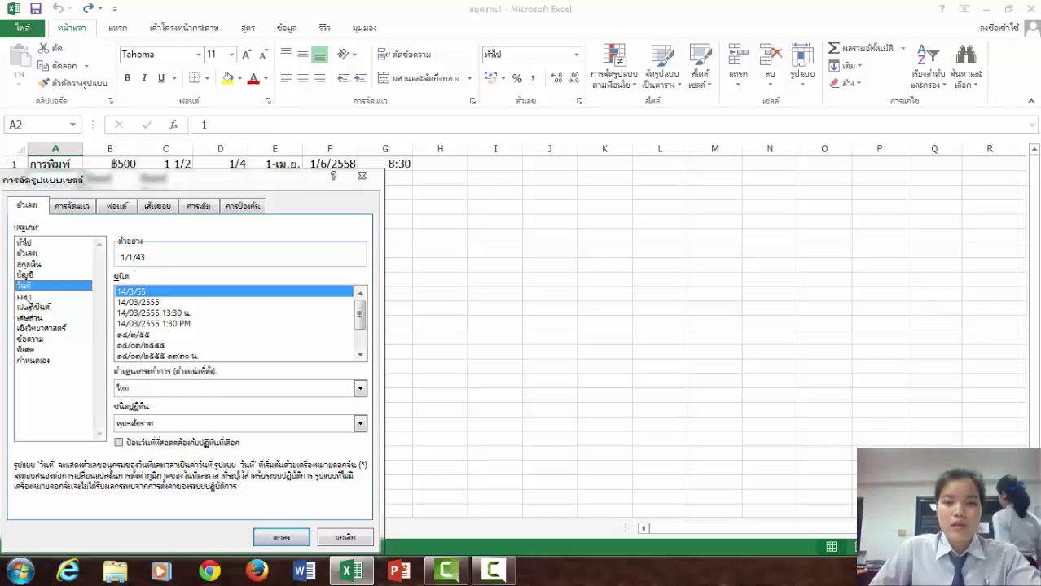
{"action": "left_click", "coordinate": [25, 297]}
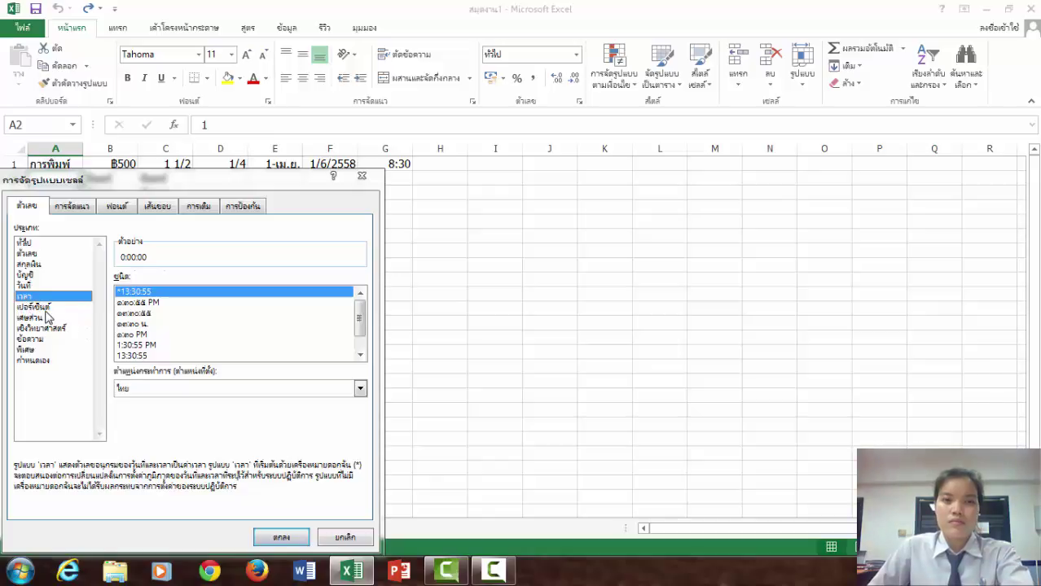
{"action": "left_click", "coordinate": [37, 308]}
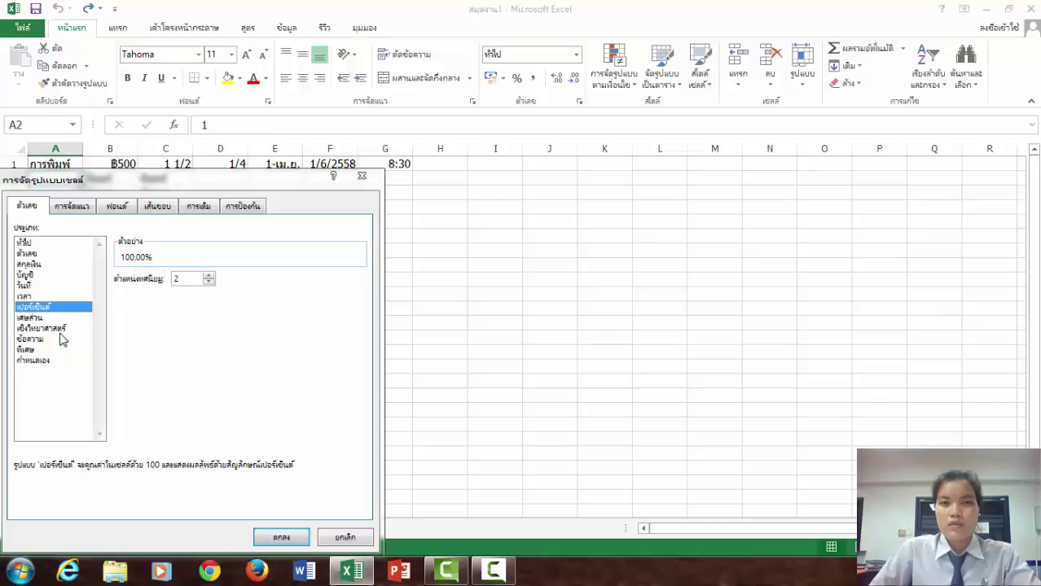
{"action": "left_click", "coordinate": [39, 318]}
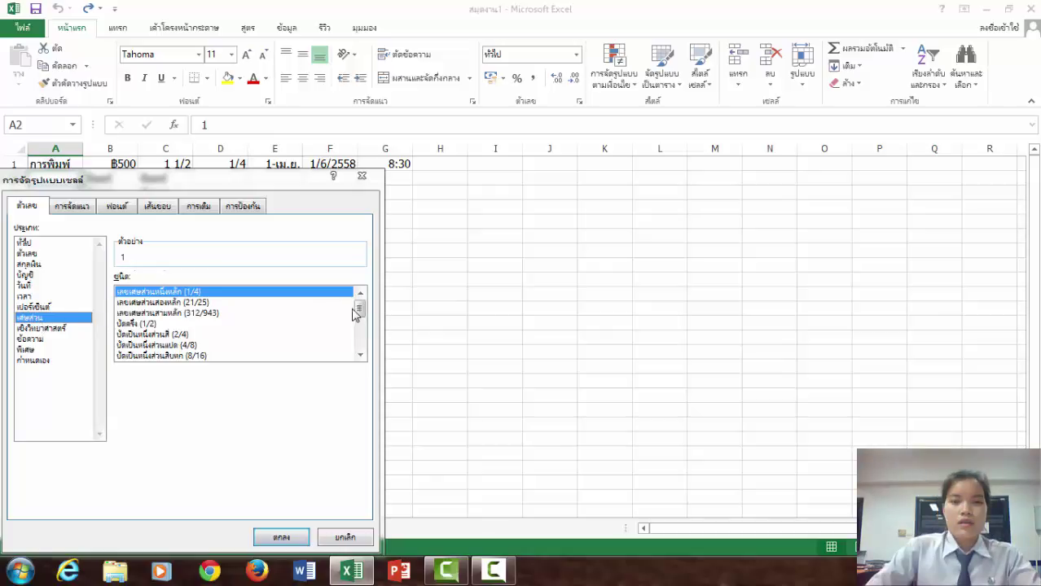
{"action": "mouse_move", "coordinate": [355, 316]}
{"action": "left_mouse_down"}
{"action": "mouse_move", "coordinate": [359, 346]}
{"action": "mouse_move", "coordinate": [359, 307]}
{"action": "left_mouse_up"}
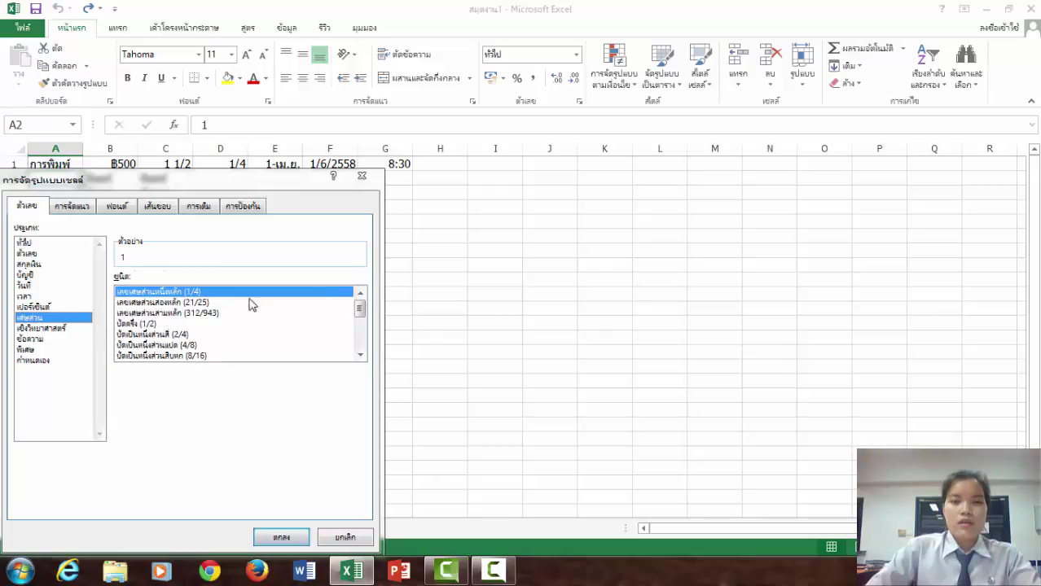
Step: Examine the Scientific, Text, Special and Custom number categories for A2, including the list of custom format codes
{"action": "left_click", "coordinate": [41, 329]}
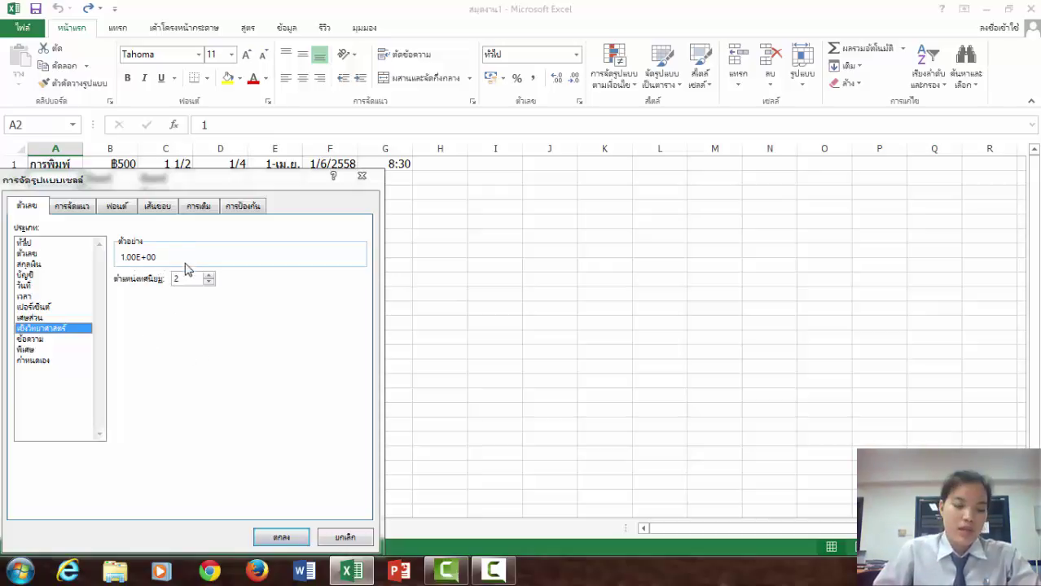
{"action": "left_click", "coordinate": [31, 339]}
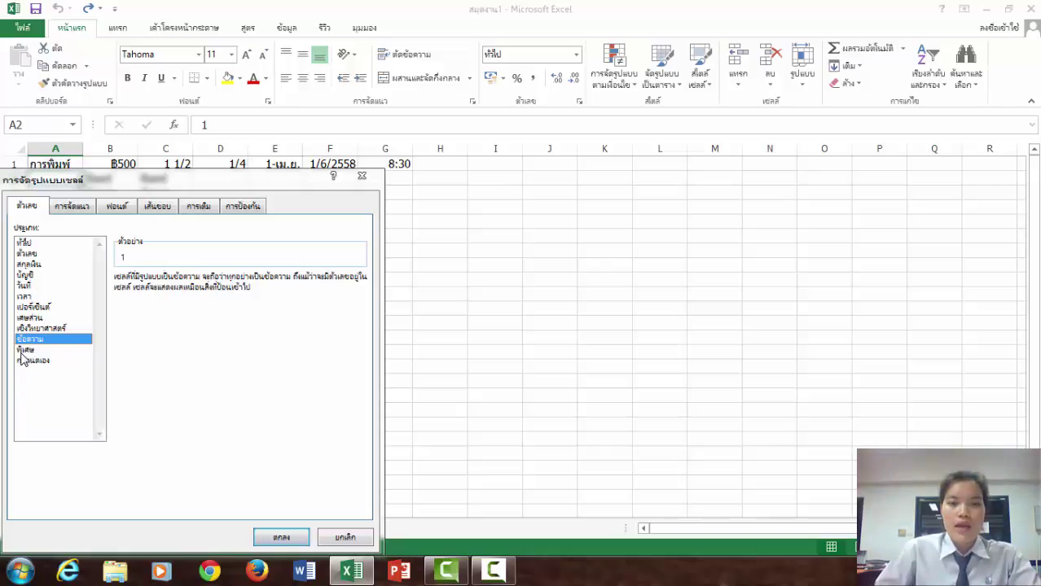
{"action": "left_click", "coordinate": [25, 350]}
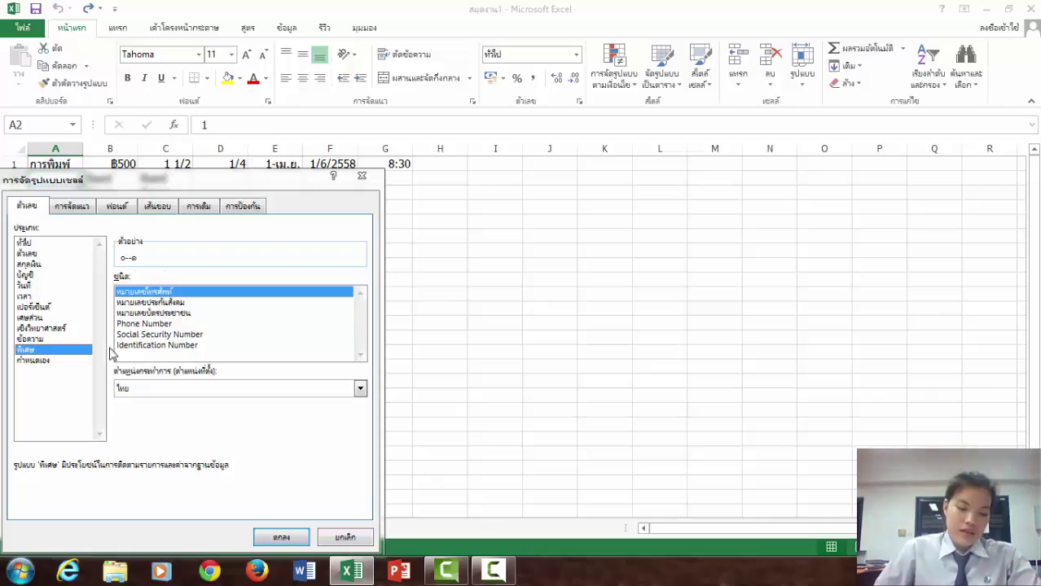
{"action": "left_click", "coordinate": [46, 361]}
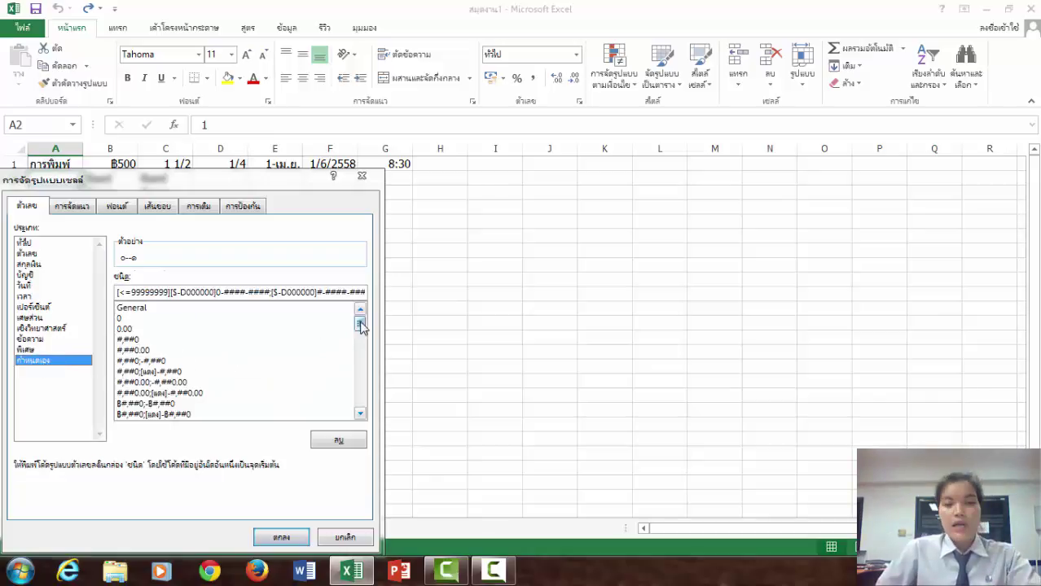
{"action": "left_click_drag", "start_coordinate": [359, 323], "coordinate": [359, 372]}
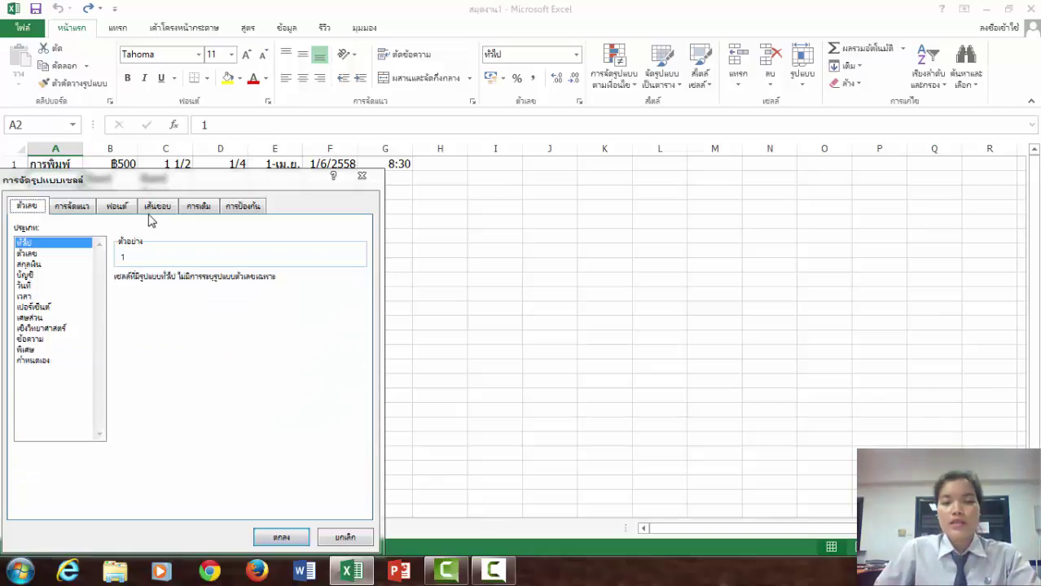
Step: Review the horizontal and vertical text alignment choices for A2, leaving both settings as they are
{"action": "left_click", "coordinate": [86, 208]}
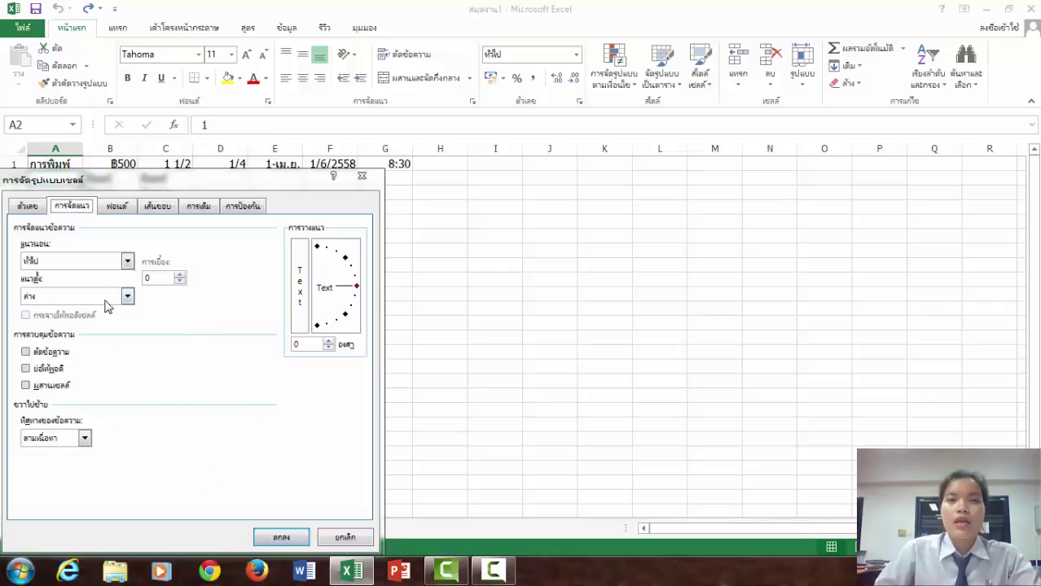
{"action": "left_click", "coordinate": [127, 261]}
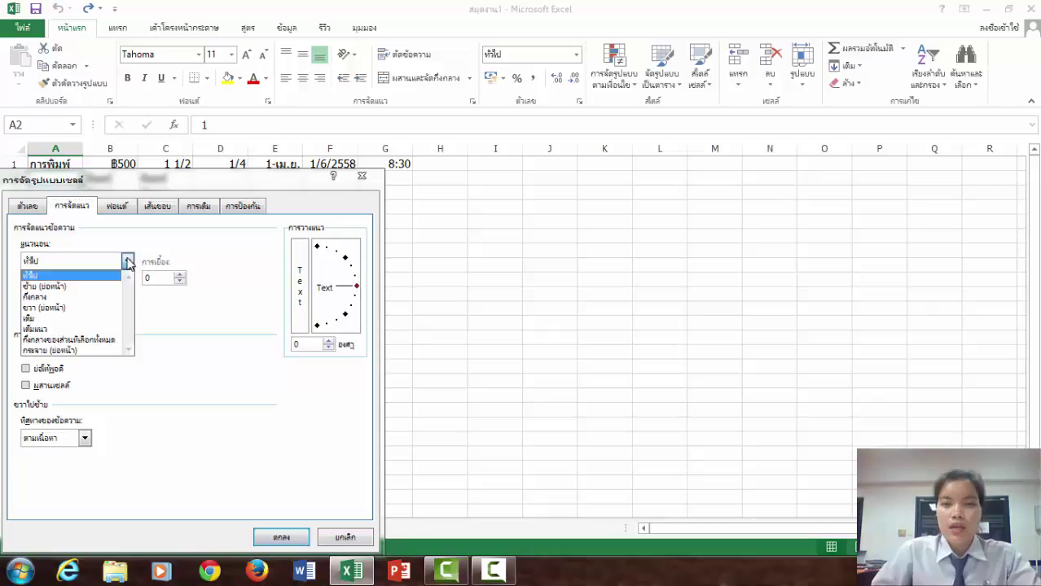
{"action": "left_click", "coordinate": [128, 261]}
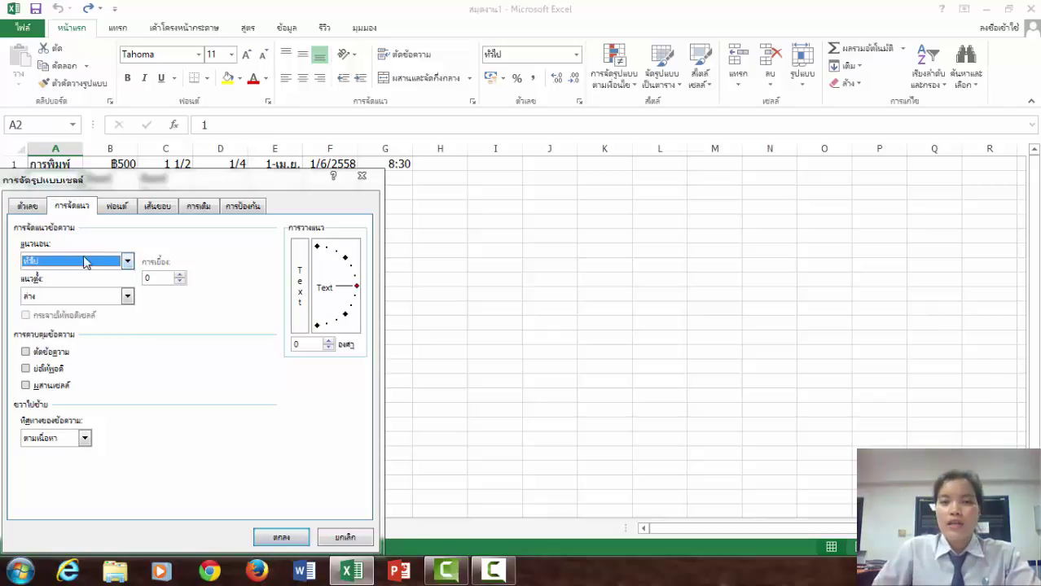
{"action": "left_click", "coordinate": [127, 296]}
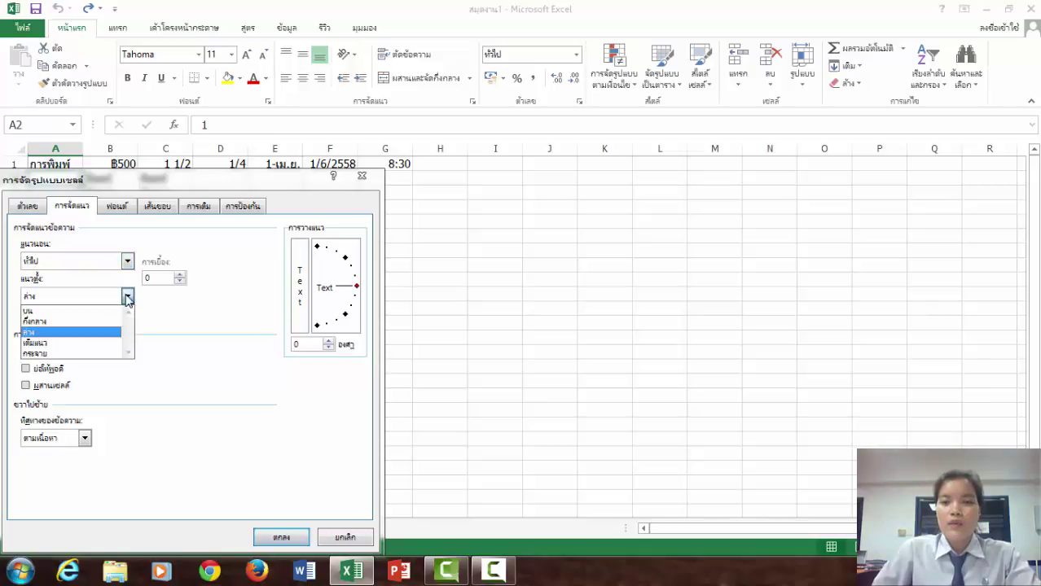
{"action": "left_click", "coordinate": [127, 298]}
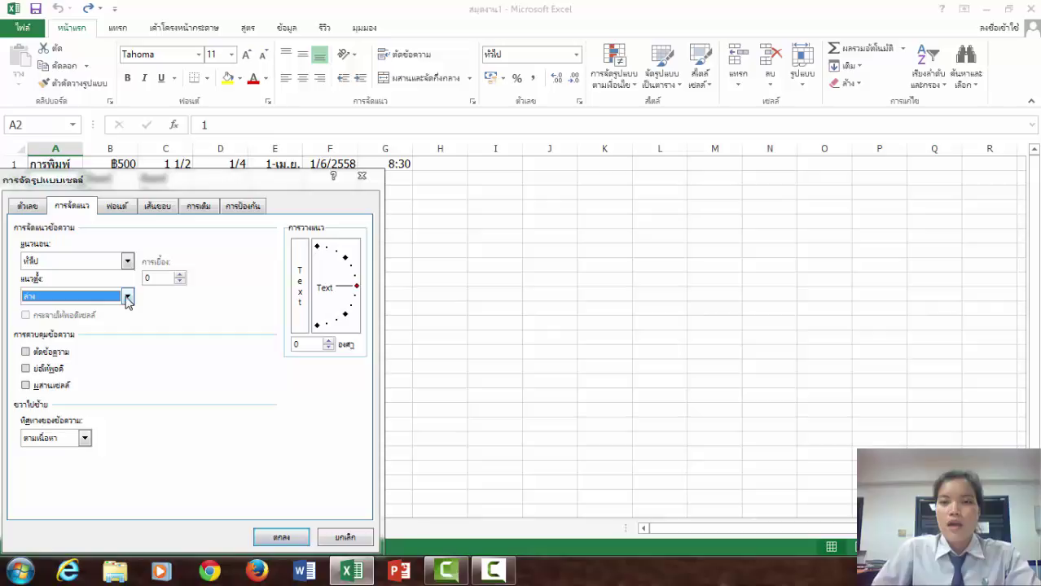
Step: Try the wrap text, shrink to fit and merge cells options for A2, turning each off again before closing Format Cells
{"action": "left_click", "coordinate": [26, 353]}
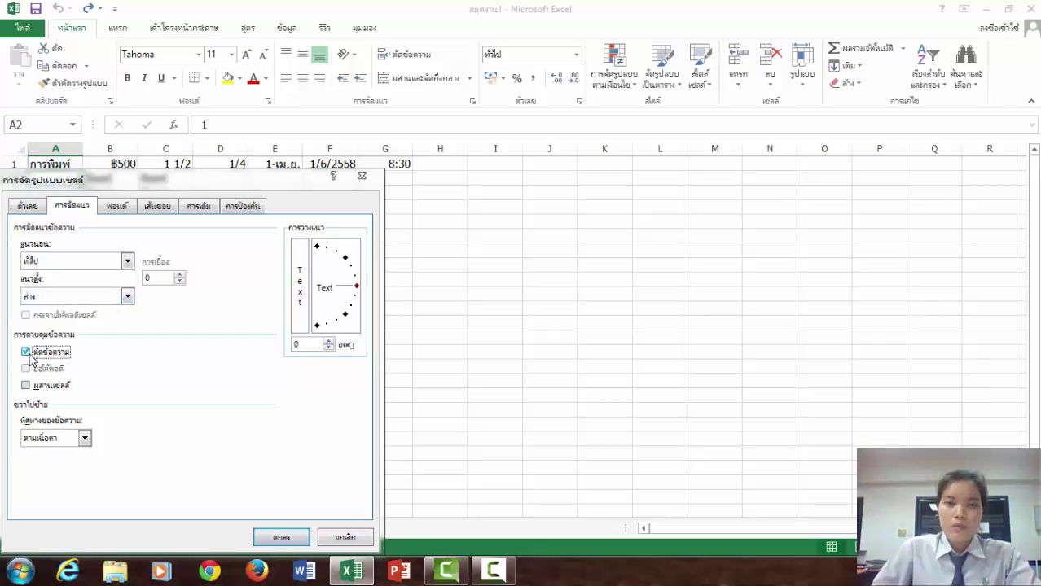
{"action": "left_click", "coordinate": [26, 369]}
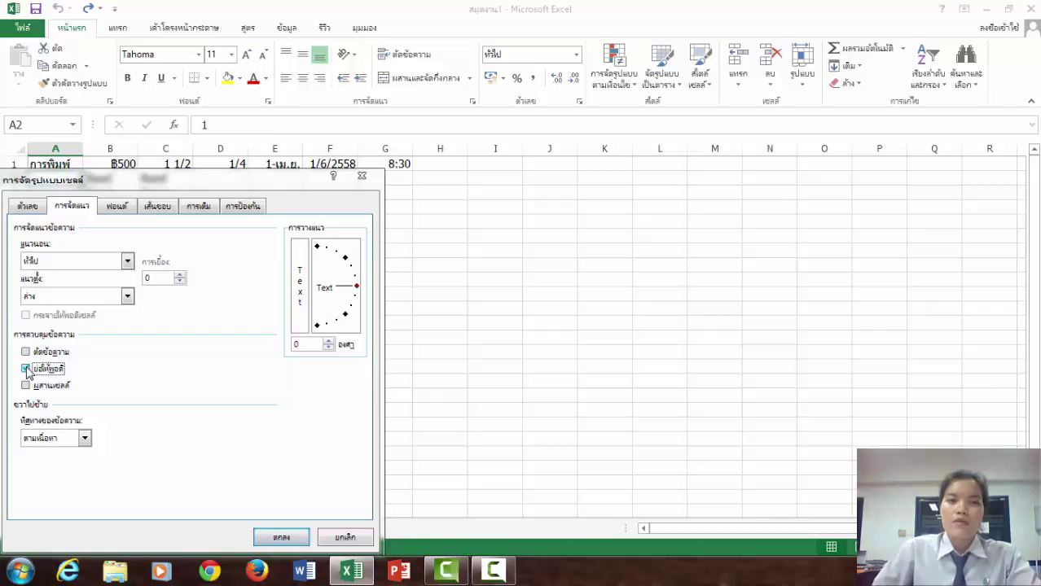
{"action": "left_click", "coordinate": [26, 369]}
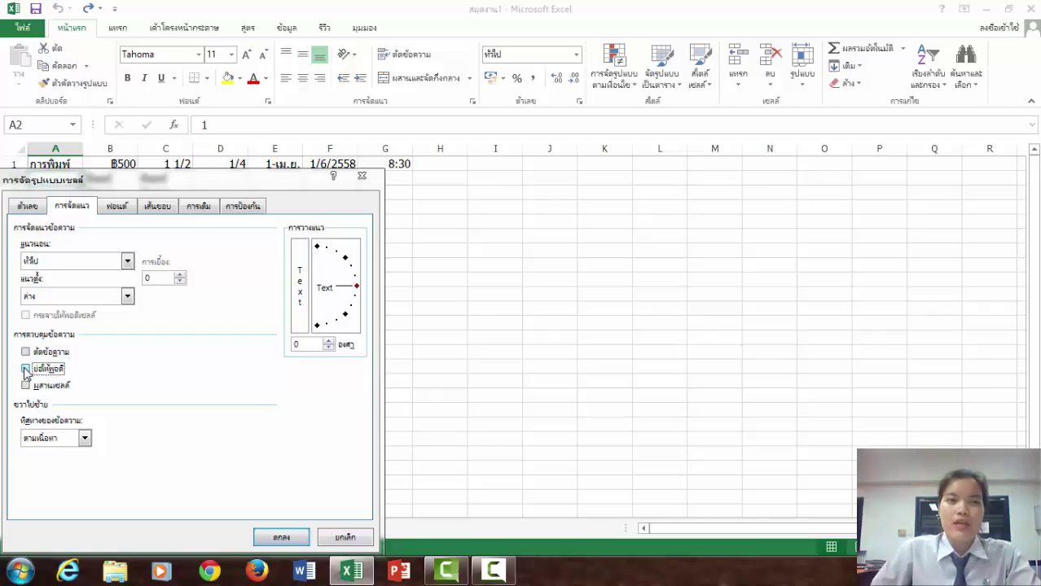
{"action": "left_click", "coordinate": [27, 387]}
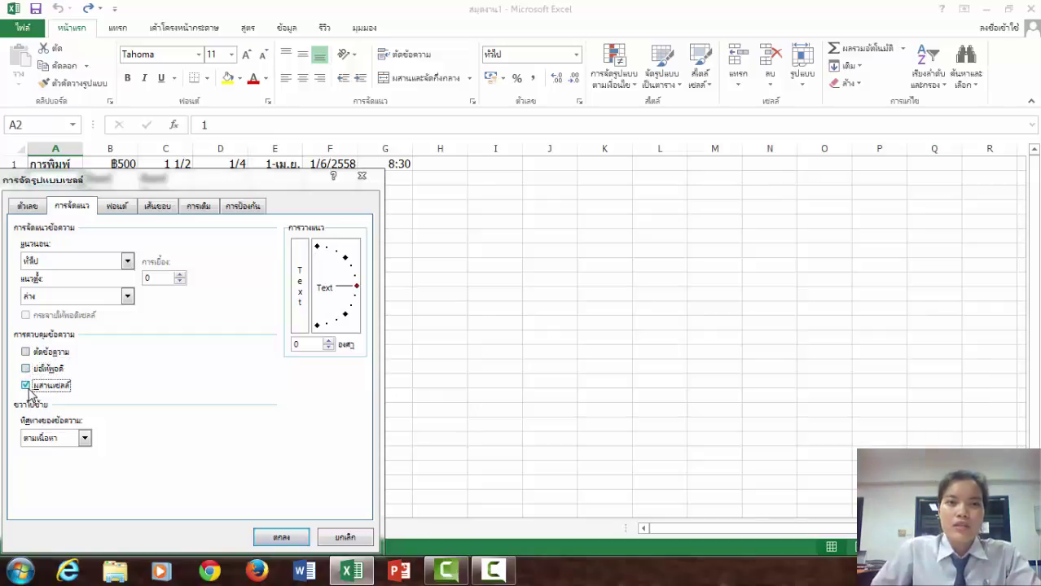
{"action": "left_click", "coordinate": [26, 386]}
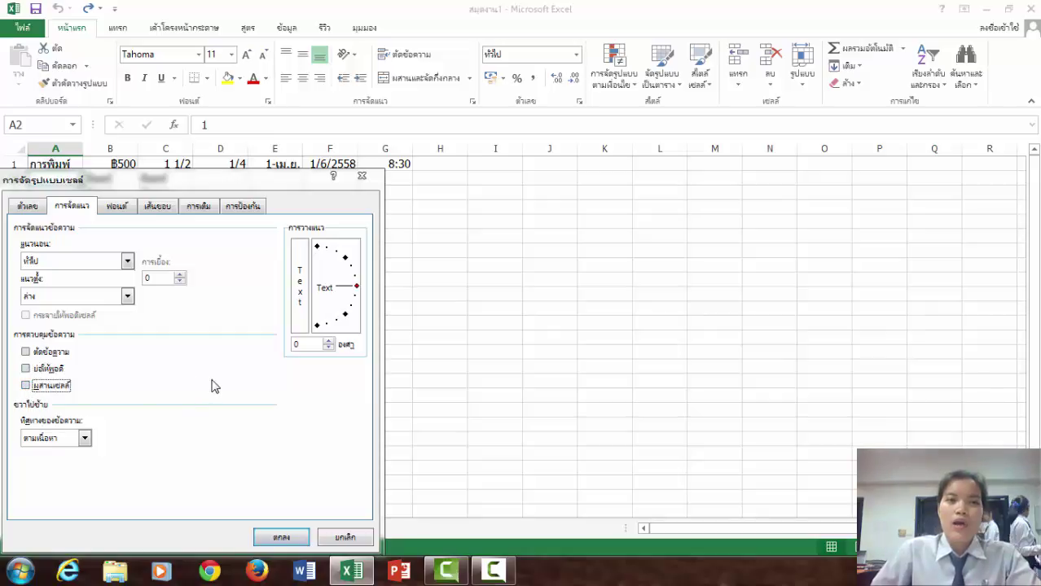
{"action": "left_click", "coordinate": [281, 539]}
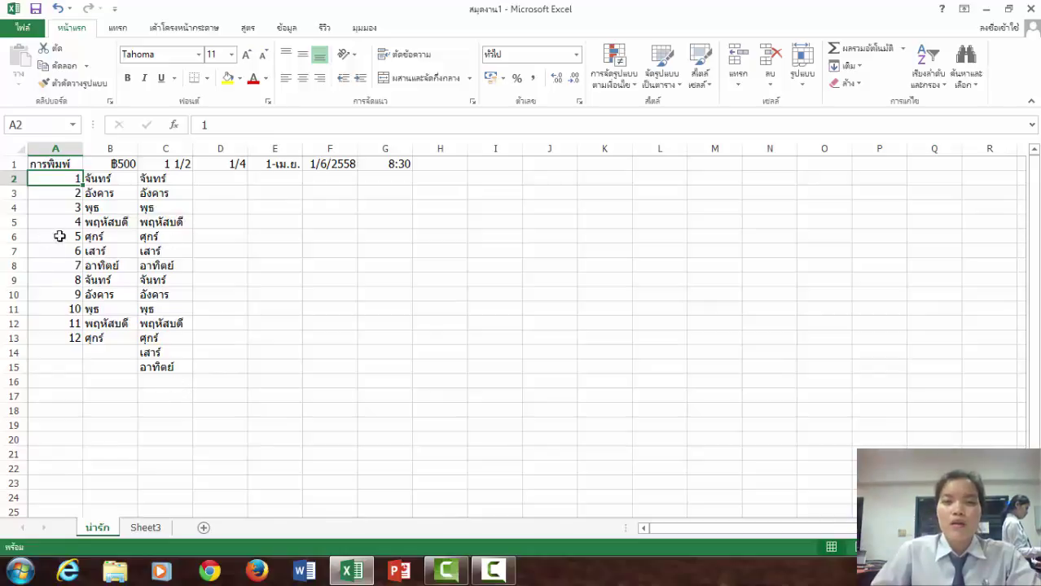
Step: Open the Format Cells font settings for B4 and try the bold italic style with font size 16
{"action": "left_click", "coordinate": [98, 209]}
{"action": "right_click", "coordinate": [100, 208]}
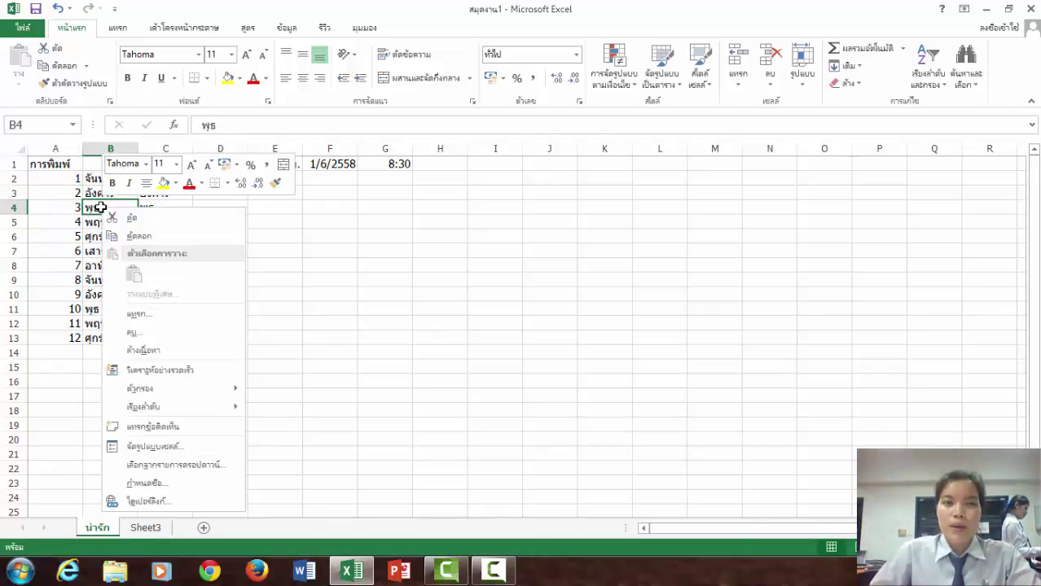
{"action": "left_click", "coordinate": [153, 448]}
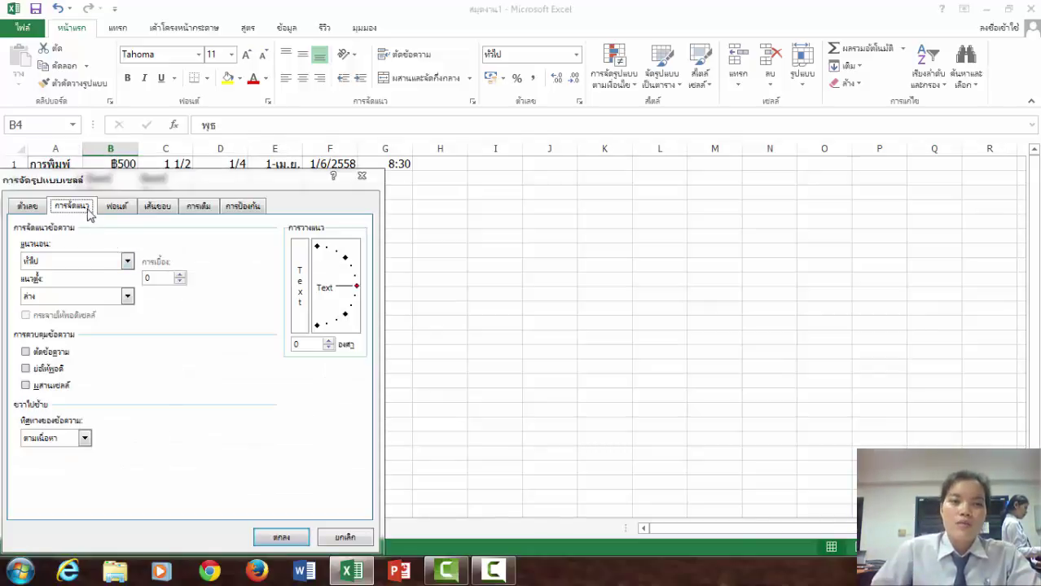
{"action": "left_click", "coordinate": [116, 208]}
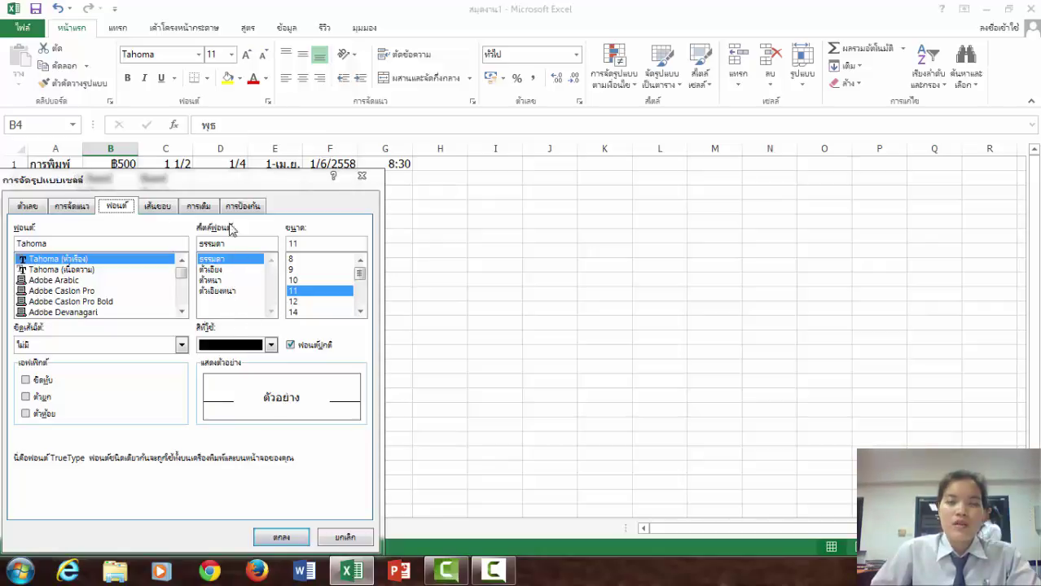
{"action": "left_click", "coordinate": [214, 280]}
{"action": "left_click", "coordinate": [216, 291]}
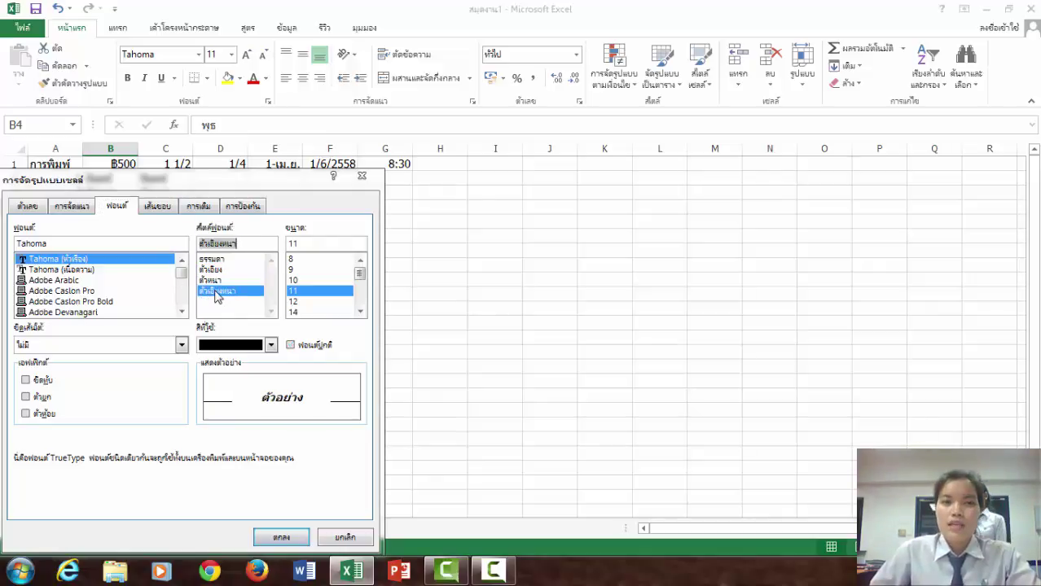
{"action": "left_click_drag", "start_coordinate": [361, 276], "coordinate": [361, 287]}
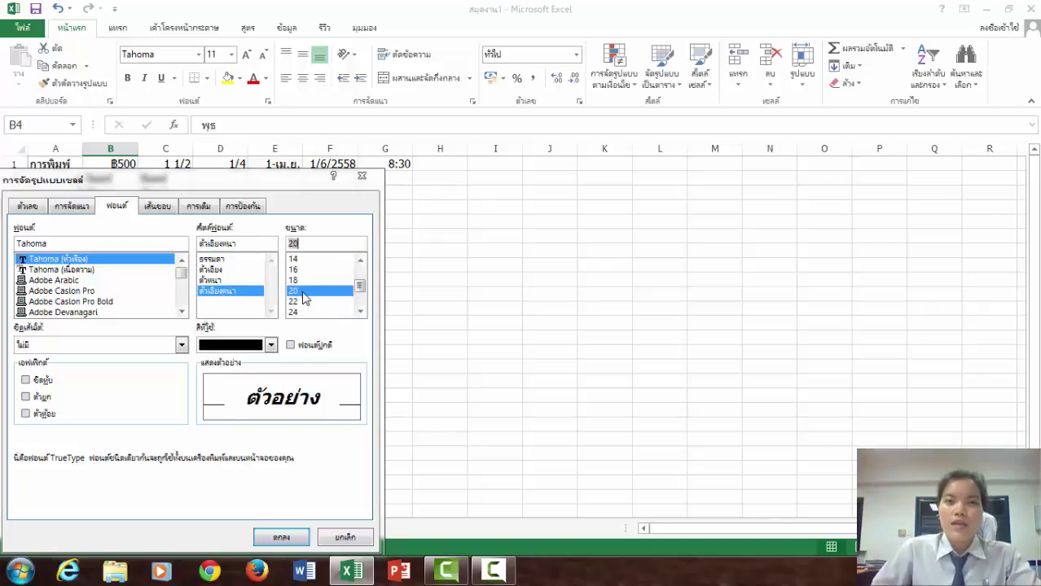
{"action": "left_click", "coordinate": [307, 270]}
{"action": "scroll", "coordinate": [358, 285], "scroll_direction": "up", "scroll_amount": 2}
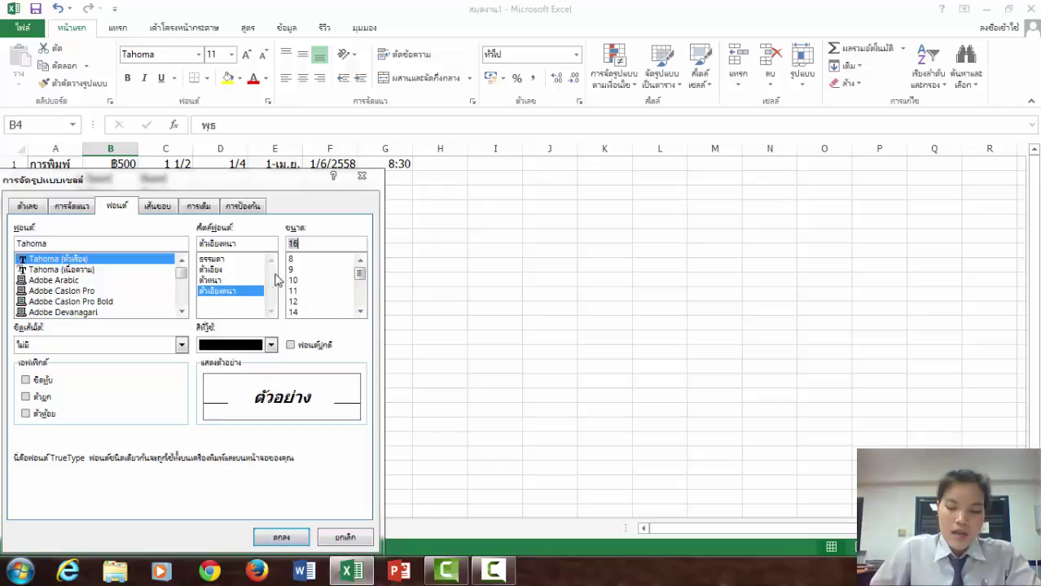
Step: Try the superscript, subscript and strikethrough font effects for B4, and close Format Cells without applying the font changes
{"action": "left_click", "coordinate": [40, 398]}
{"action": "left_click", "coordinate": [44, 415]}
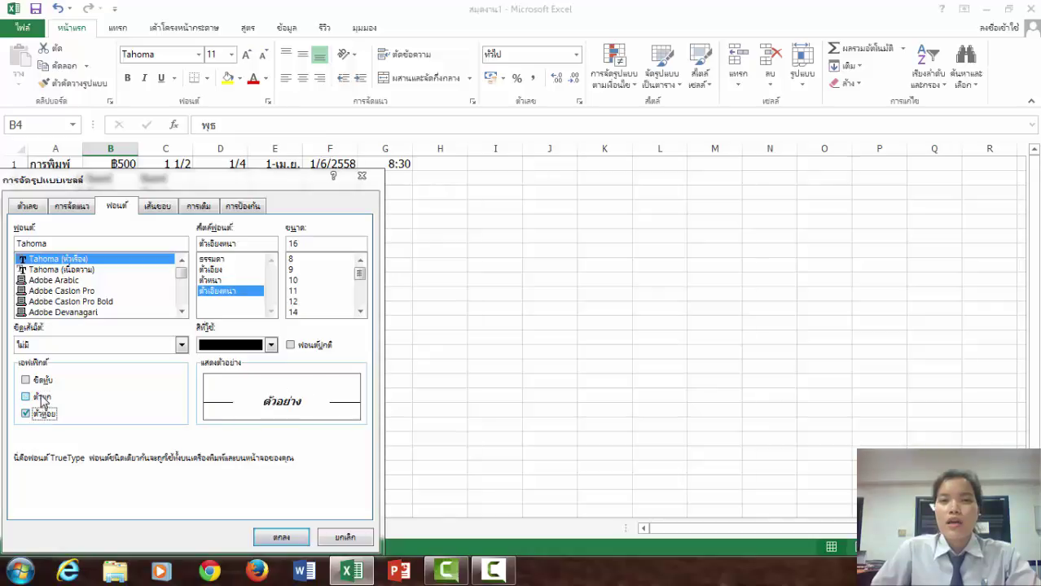
{"action": "left_click", "coordinate": [43, 396]}
{"action": "left_click", "coordinate": [44, 415]}
{"action": "left_click", "coordinate": [47, 380]}
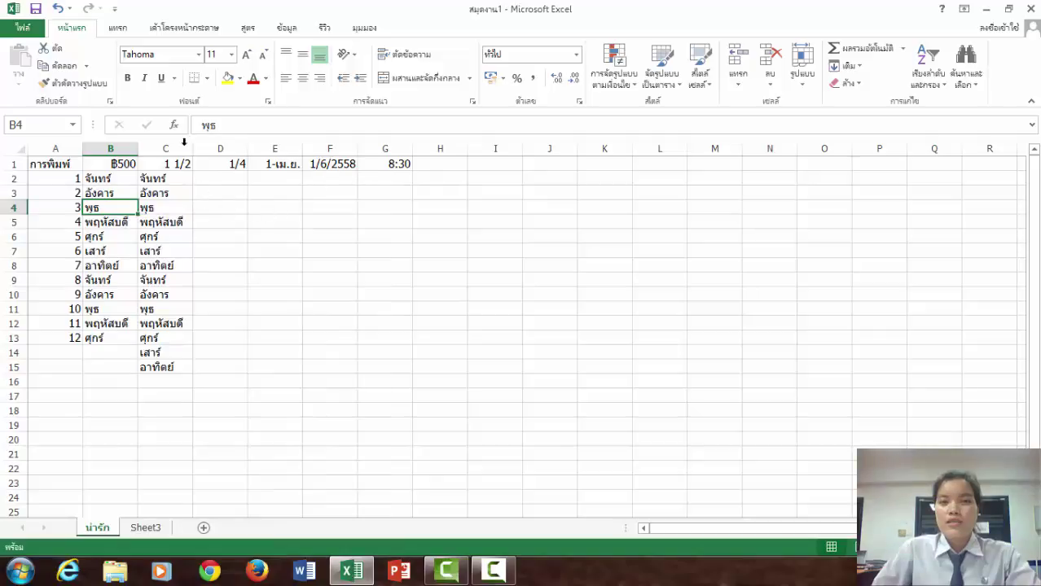
Step: Open the Format Cells border settings for C5, add an outline border and look at the line color choices
{"action": "left_click", "coordinate": [163, 223]}
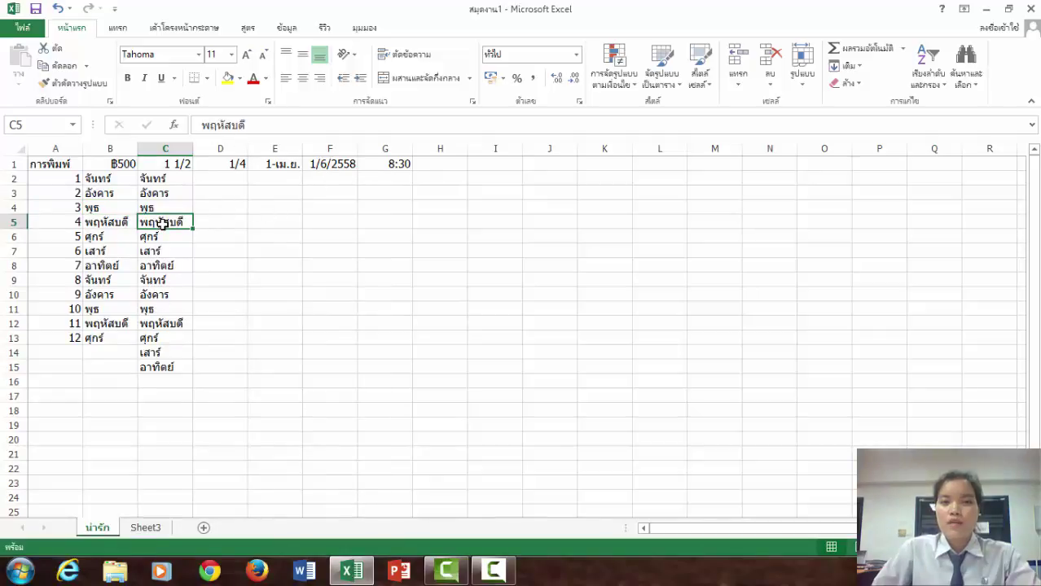
{"action": "right_click", "coordinate": [165, 226]}
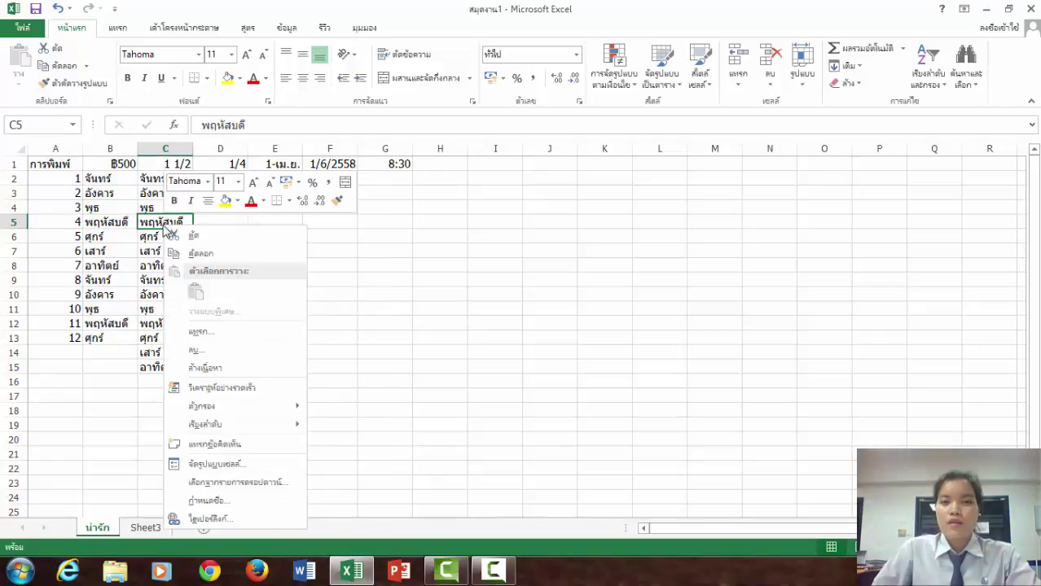
{"action": "left_click", "coordinate": [260, 470]}
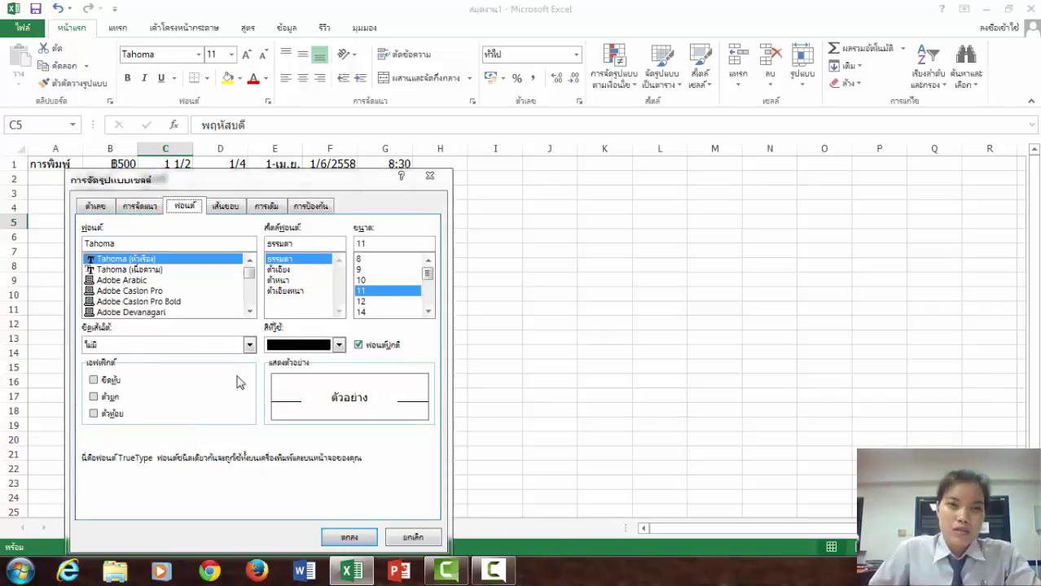
{"action": "left_click", "coordinate": [227, 207]}
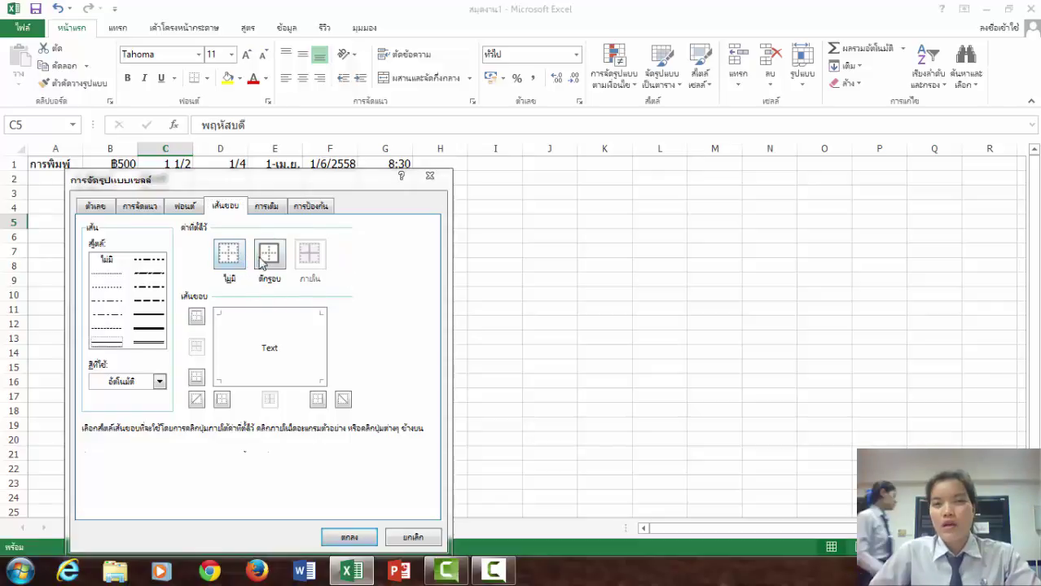
{"action": "left_click", "coordinate": [278, 257]}
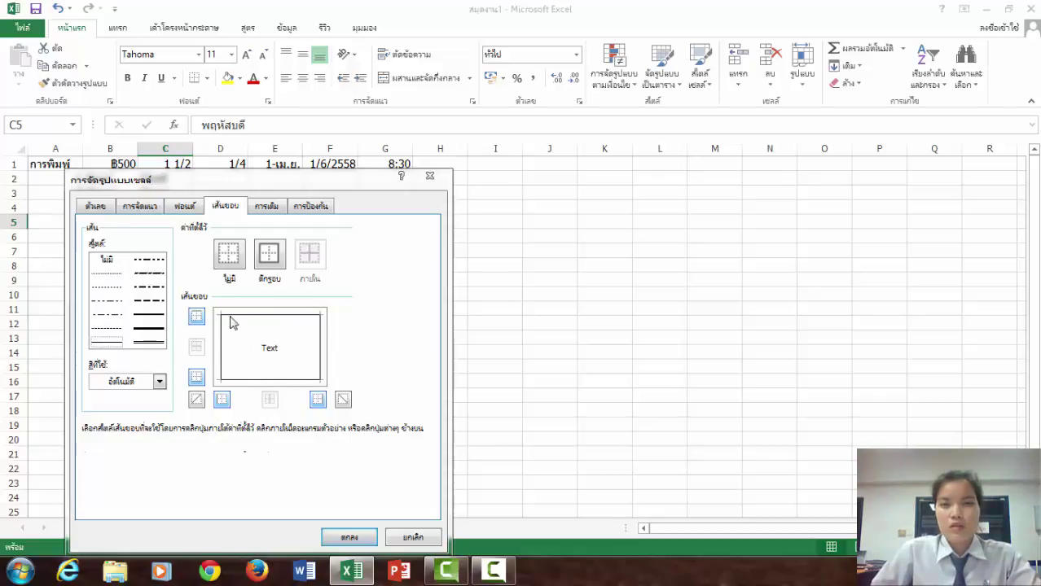
{"action": "left_click", "coordinate": [160, 382]}
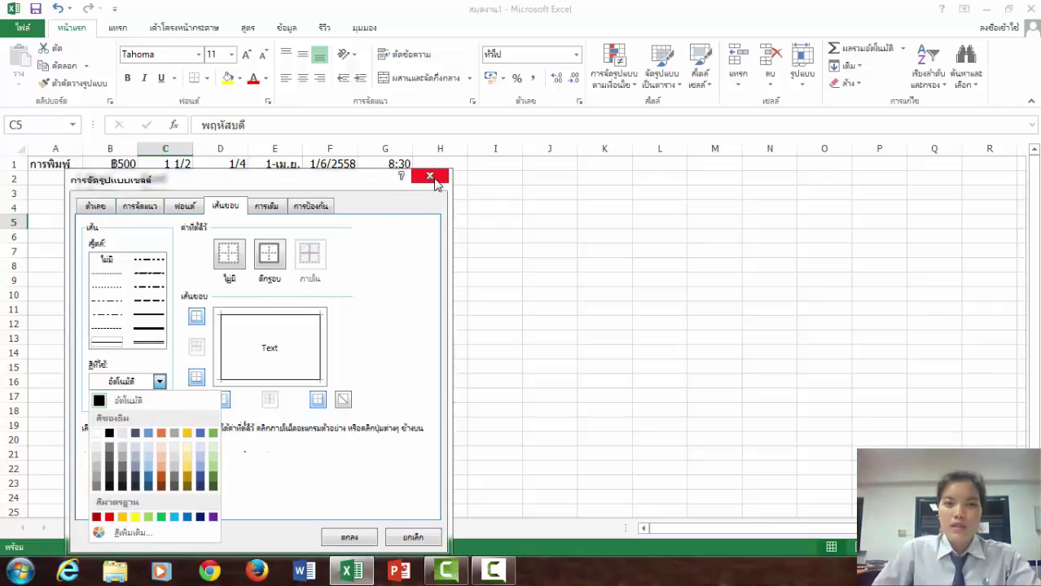
Step: Set the background fill of C5 to dark orange and apply the formatting
{"action": "left_click", "coordinate": [270, 214]}
{"action": "left_click", "coordinate": [267, 207]}
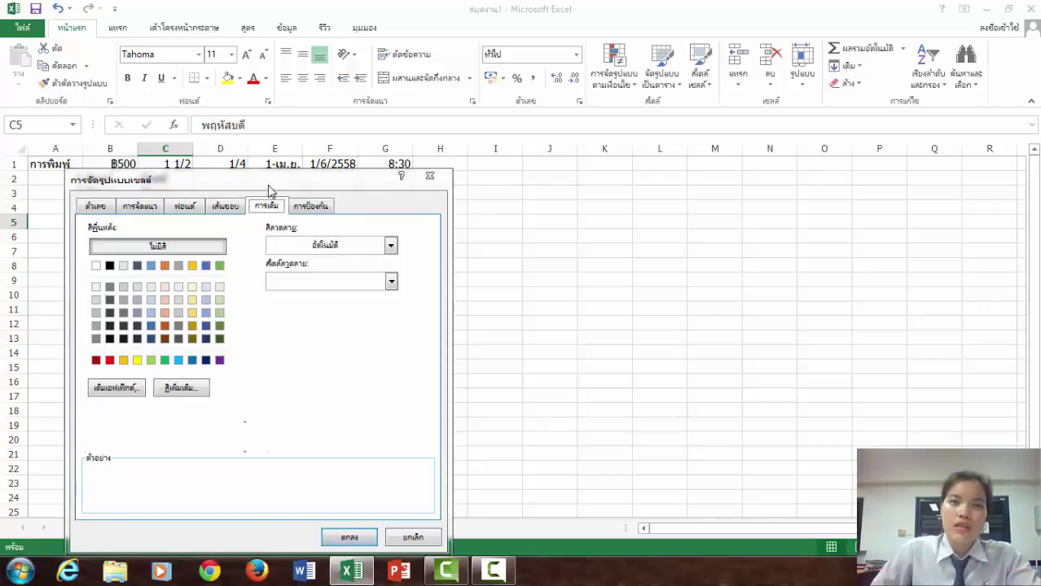
{"action": "left_click_drag", "start_coordinate": [270, 180], "coordinate": [746, 154]}
{"action": "left_click", "coordinate": [643, 299]}
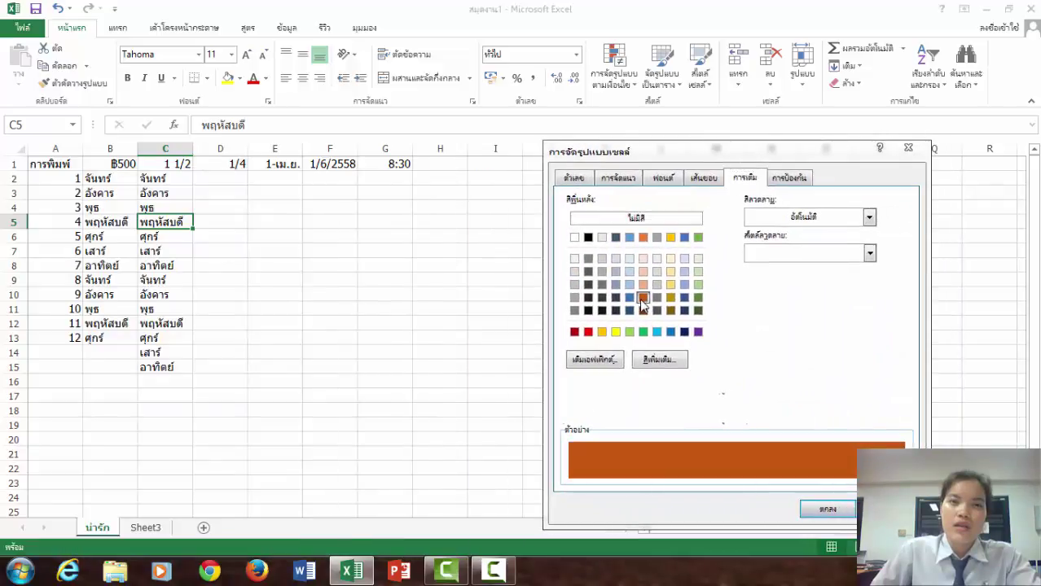
{"action": "left_click", "coordinate": [827, 508]}
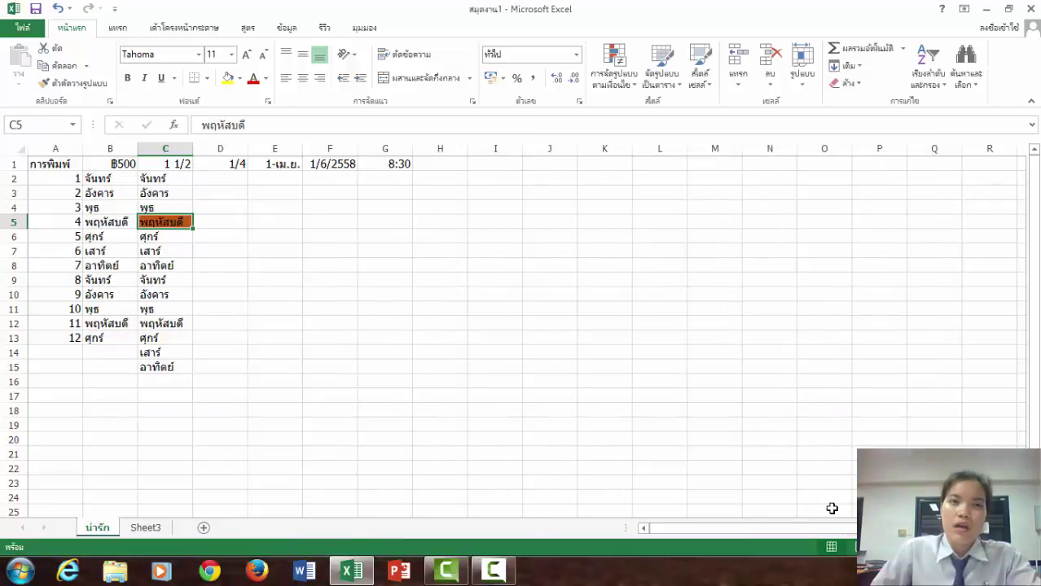
Step: Add a dense dotted pattern style to the orange fill of C5 and apply it
{"action": "right_click", "coordinate": [175, 231]}
{"action": "left_click", "coordinate": [254, 448]}
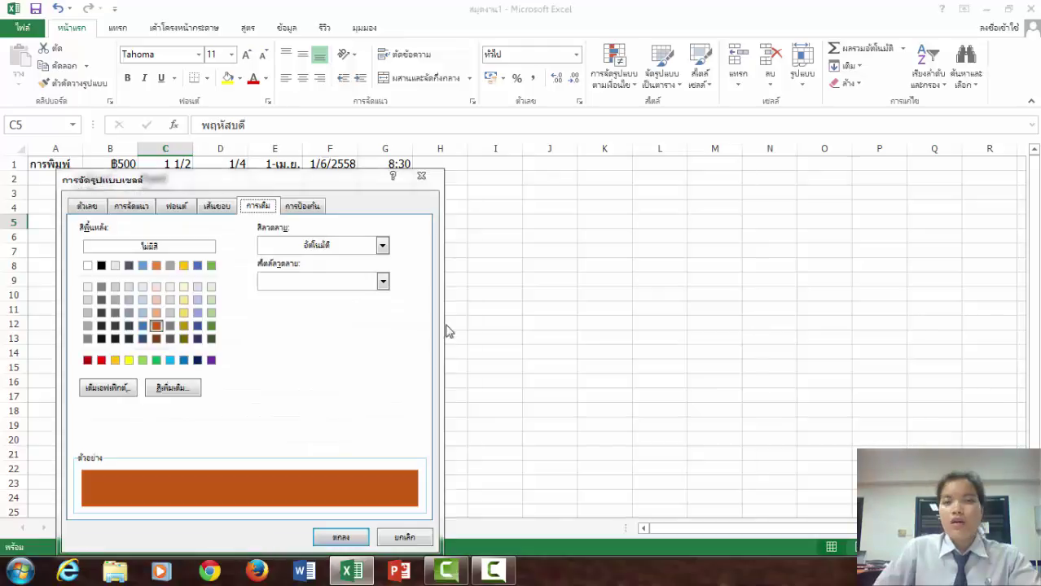
{"action": "left_click_drag", "start_coordinate": [336, 180], "coordinate": [659, 172]}
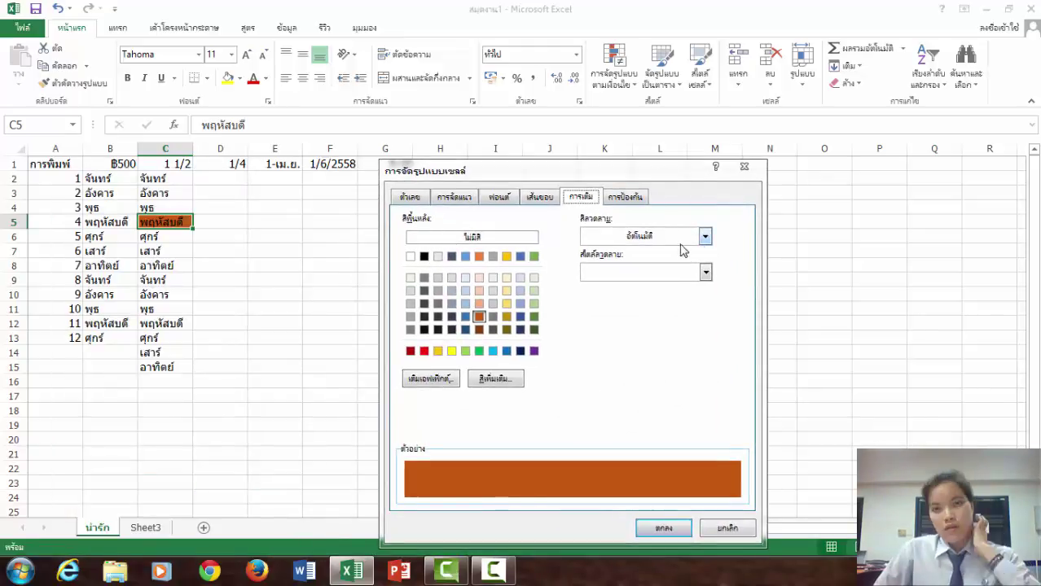
{"action": "left_click", "coordinate": [706, 272]}
{"action": "left_click", "coordinate": [666, 321]}
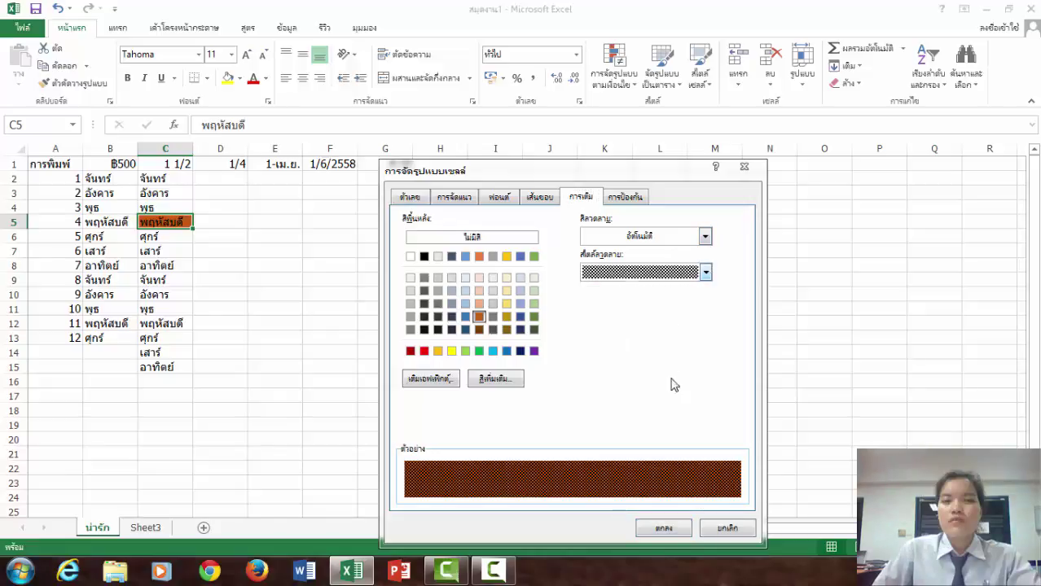
{"action": "left_click", "coordinate": [663, 528]}
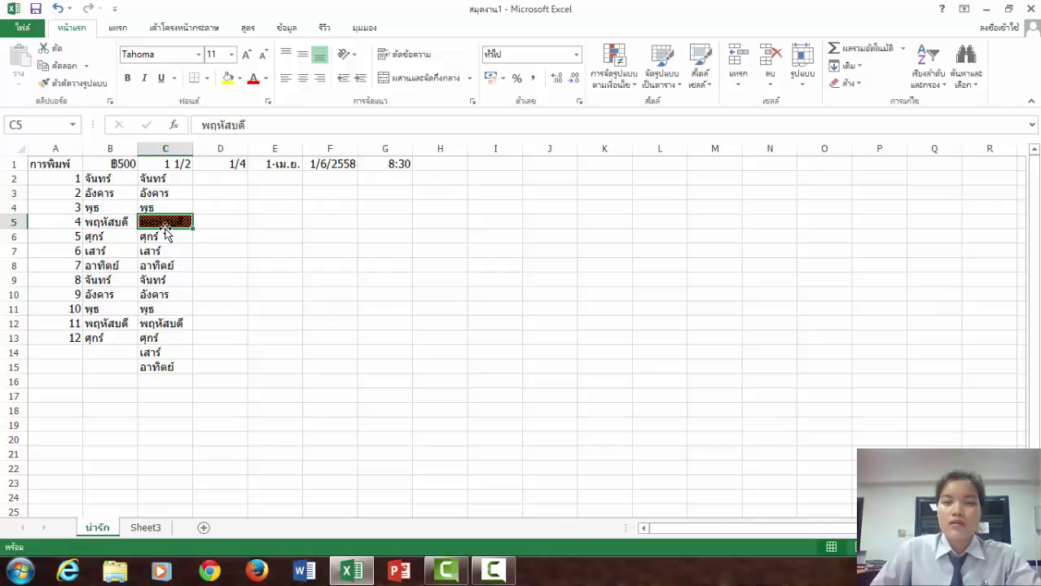
Step: Open the protection settings for B6, try the hidden and locked options, and close Format Cells without applying
{"action": "left_click", "coordinate": [171, 203]}
{"action": "right_click", "coordinate": [172, 204]}
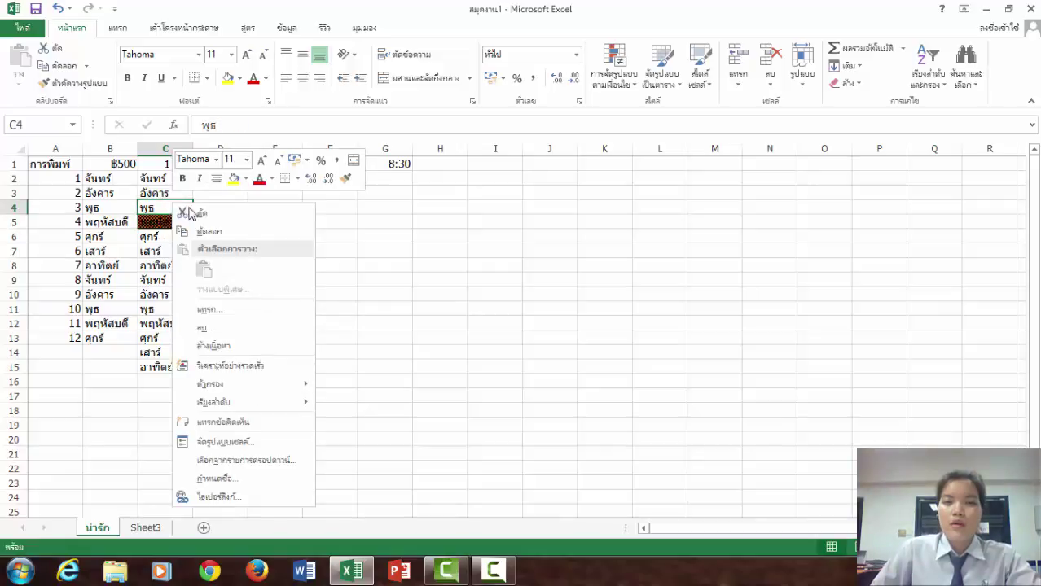
{"action": "left_click", "coordinate": [108, 232]}
{"action": "left_click", "coordinate": [108, 233]}
{"action": "right_click", "coordinate": [106, 234]}
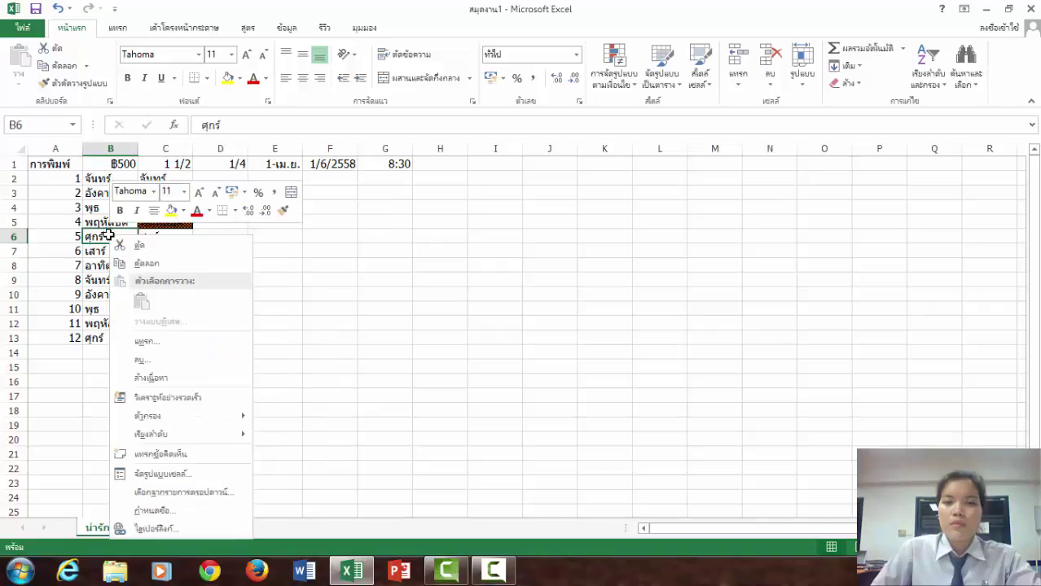
{"action": "left_click", "coordinate": [177, 476]}
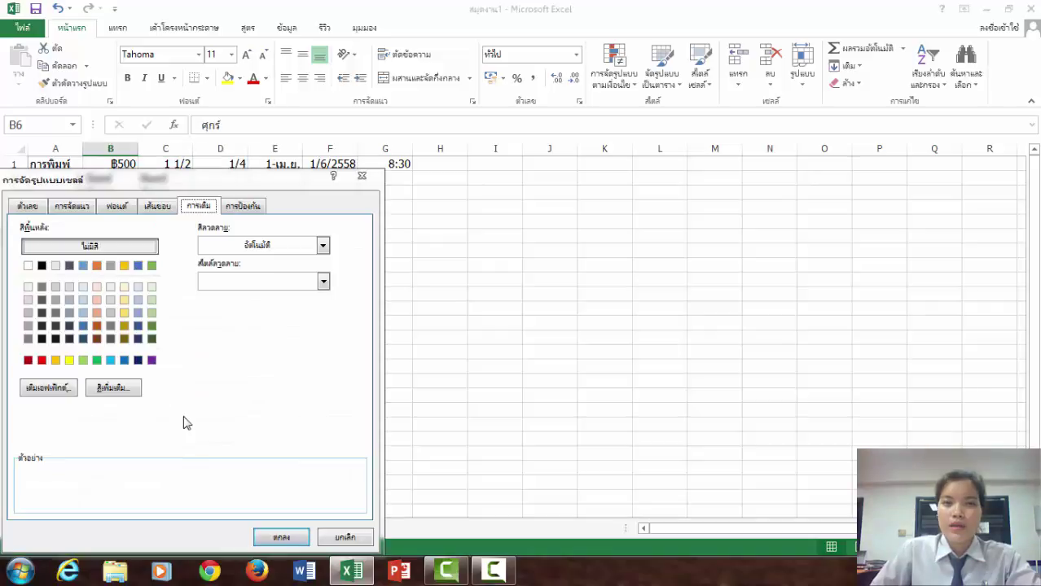
{"action": "left_click", "coordinate": [252, 212]}
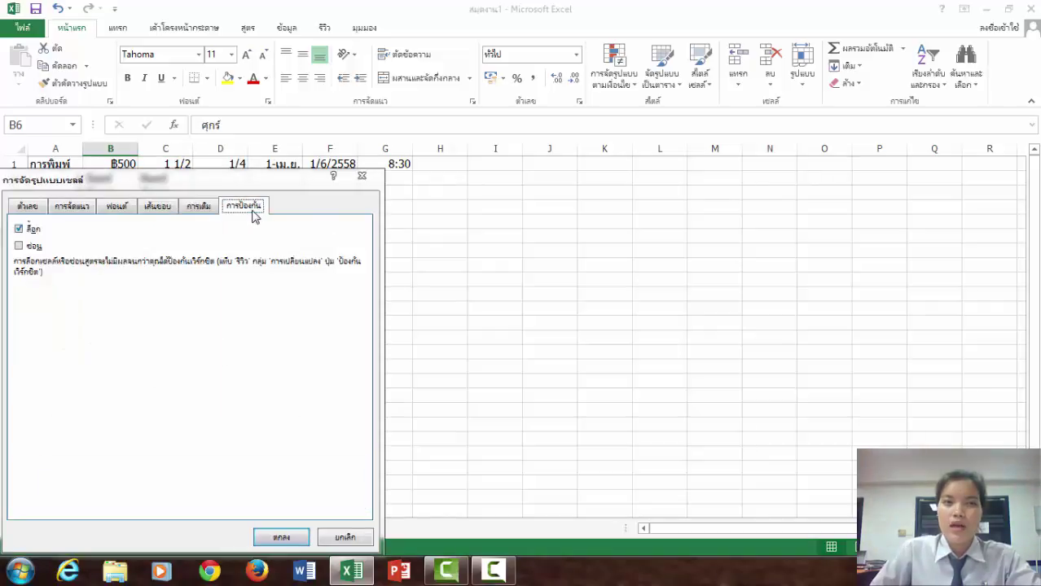
{"action": "left_click", "coordinate": [32, 245]}
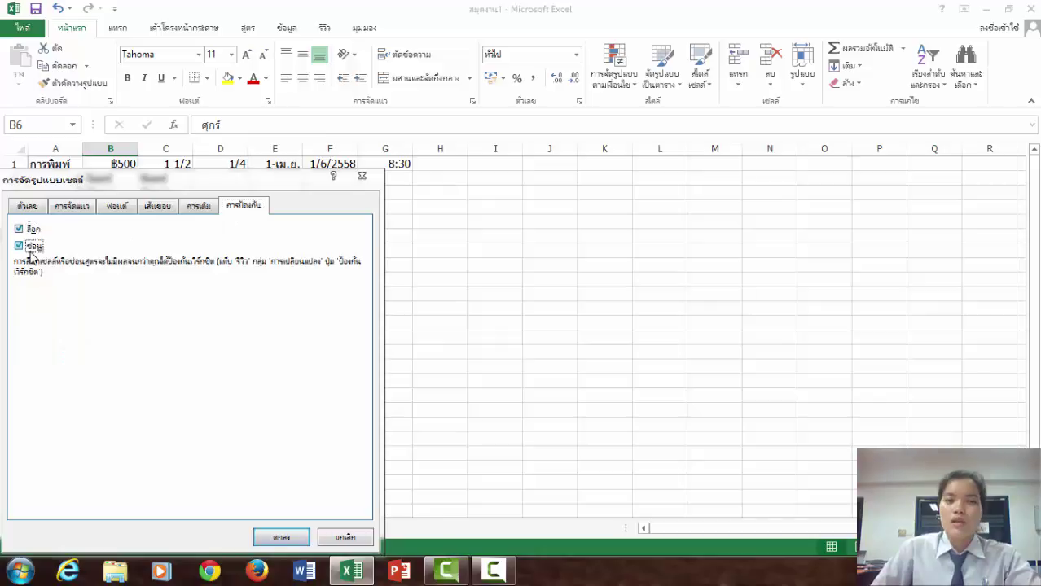
{"action": "left_click", "coordinate": [31, 230]}
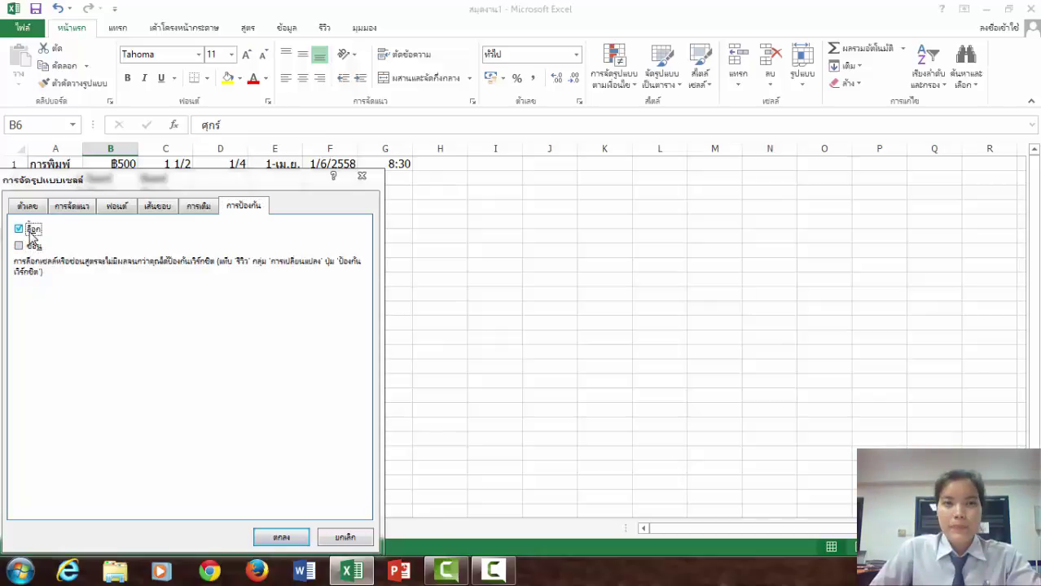
{"action": "left_click", "coordinate": [361, 177]}
Step: Reopen the Format Cells protection settings for B6, turn off the locked option and accept the change
{"action": "right_click", "coordinate": [101, 236]}
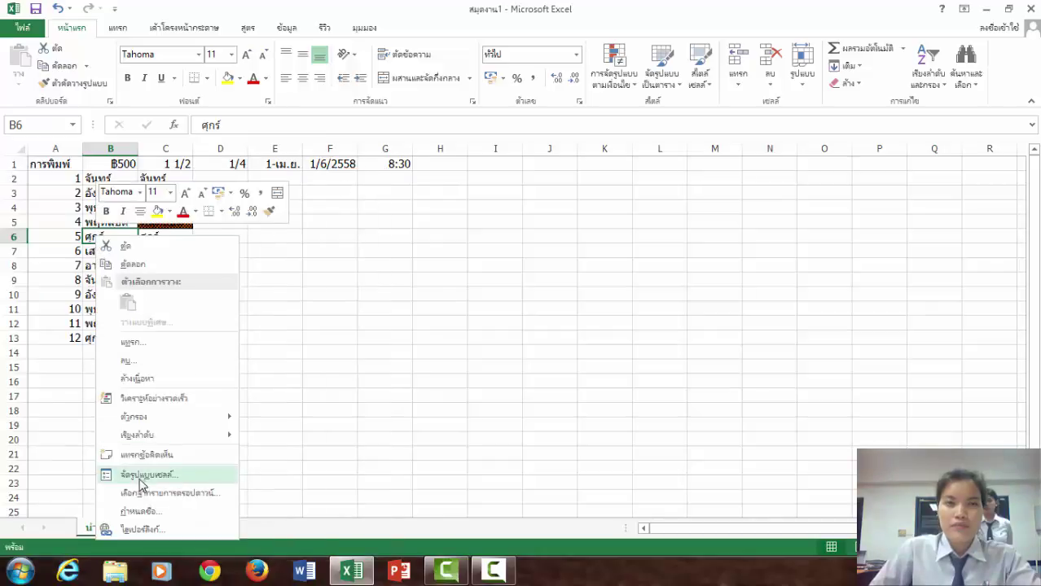
{"action": "left_click", "coordinate": [140, 479]}
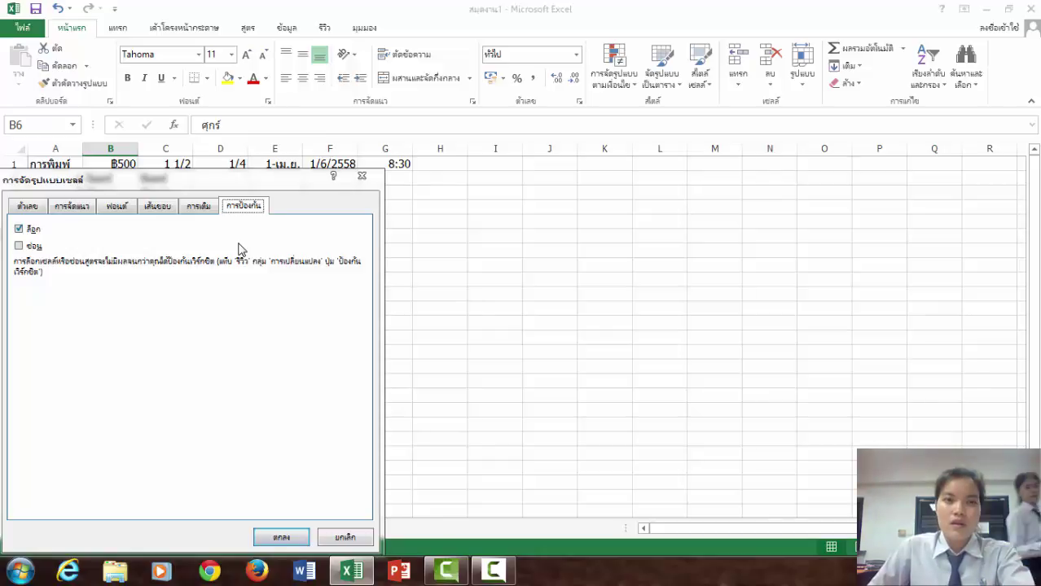
{"action": "left_click", "coordinate": [31, 231]}
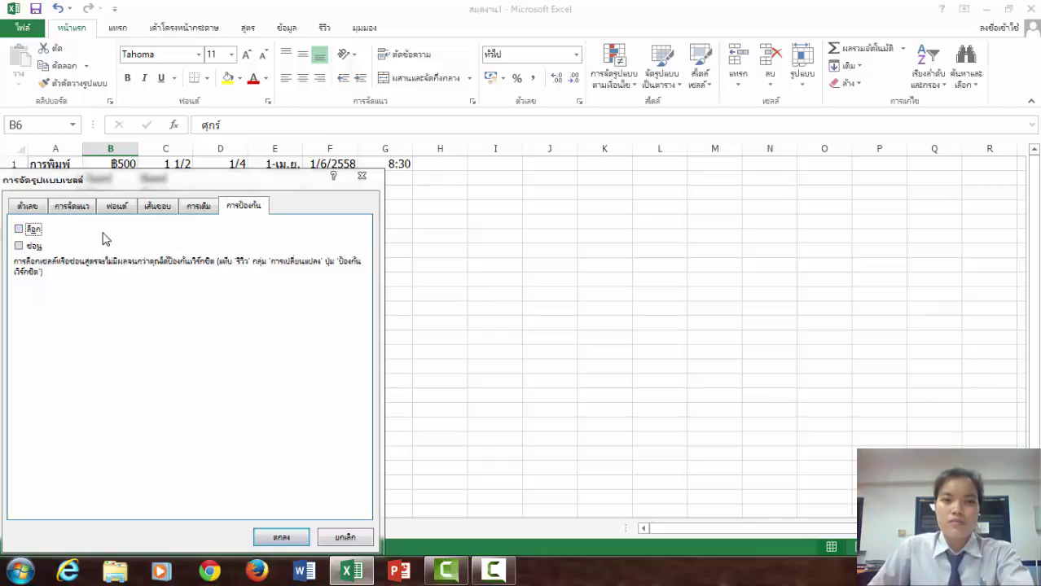
{"action": "key", "text": "Return"}
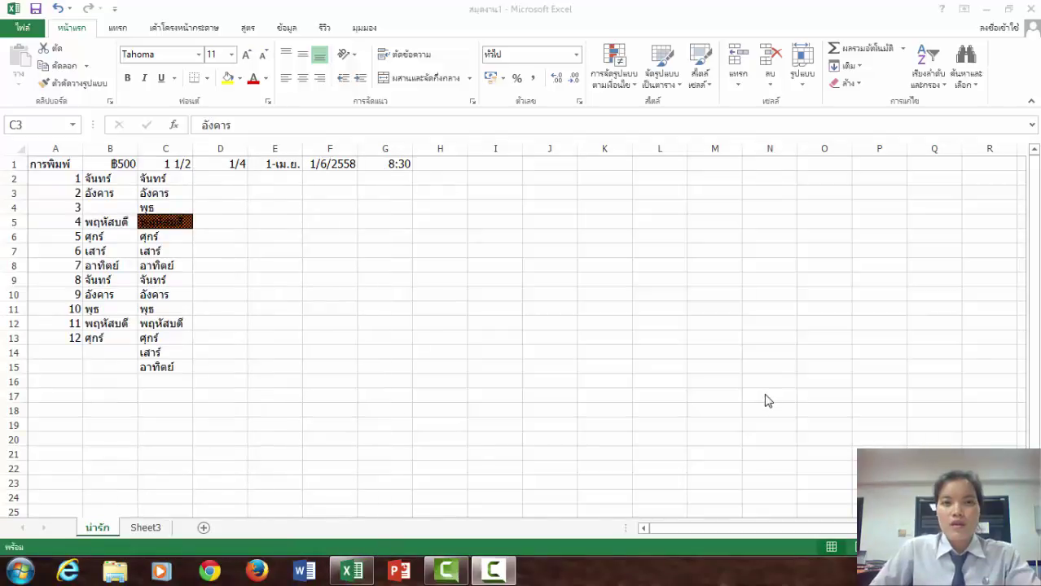
Step: Insert a blank column before column A and deselect it
{"action": "left_click", "coordinate": [175, 228]}
{"action": "left_click", "coordinate": [470, 319]}
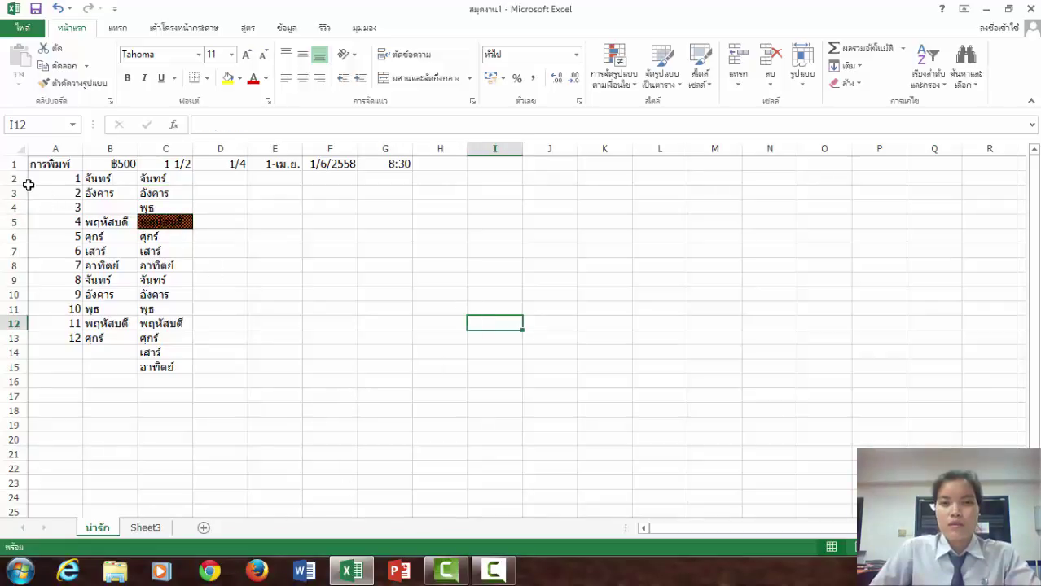
{"action": "left_click", "coordinate": [56, 148]}
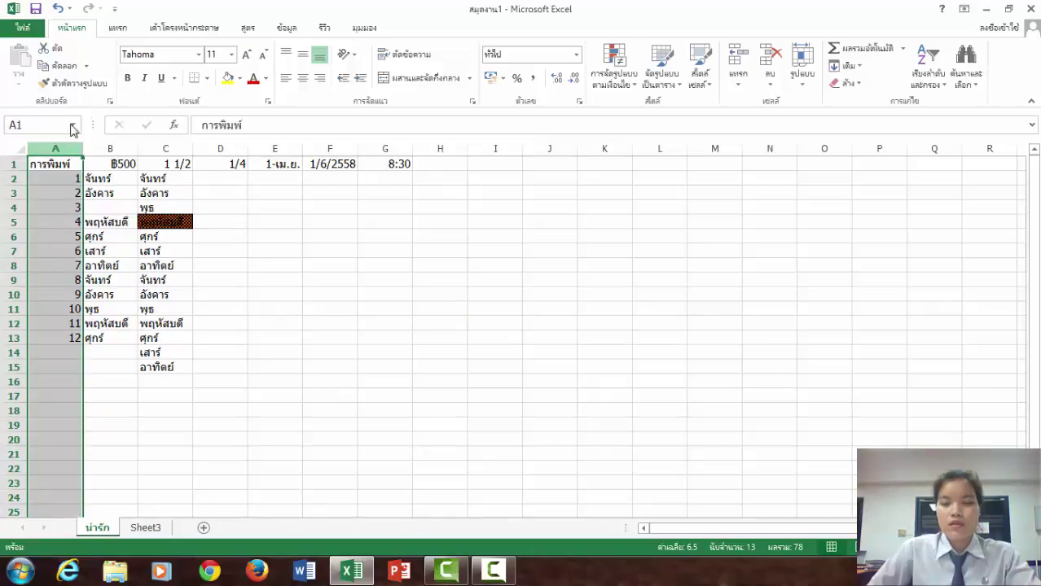
{"action": "left_click", "coordinate": [118, 27]}
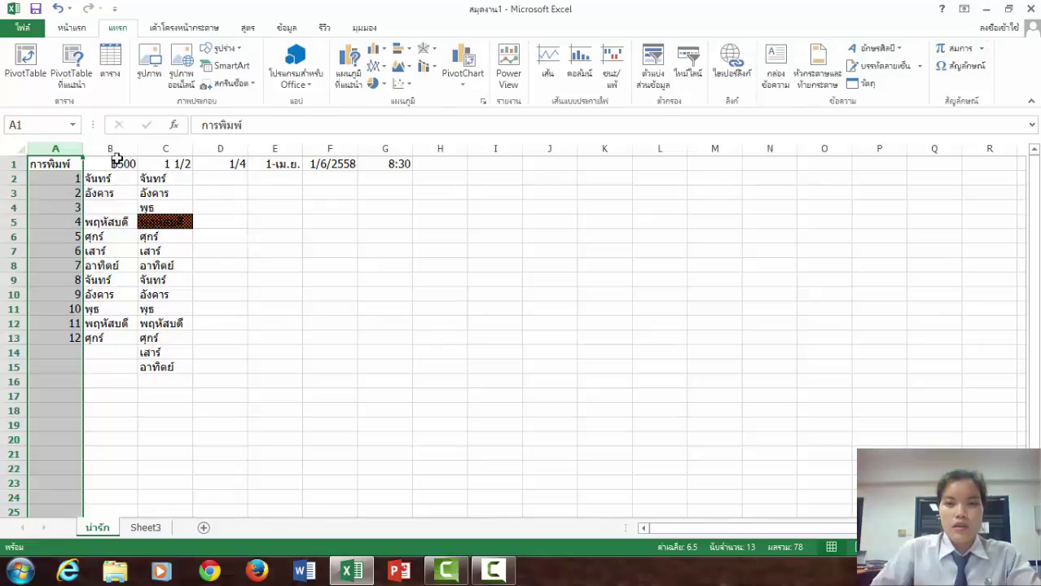
{"action": "right_click", "coordinate": [62, 151]}
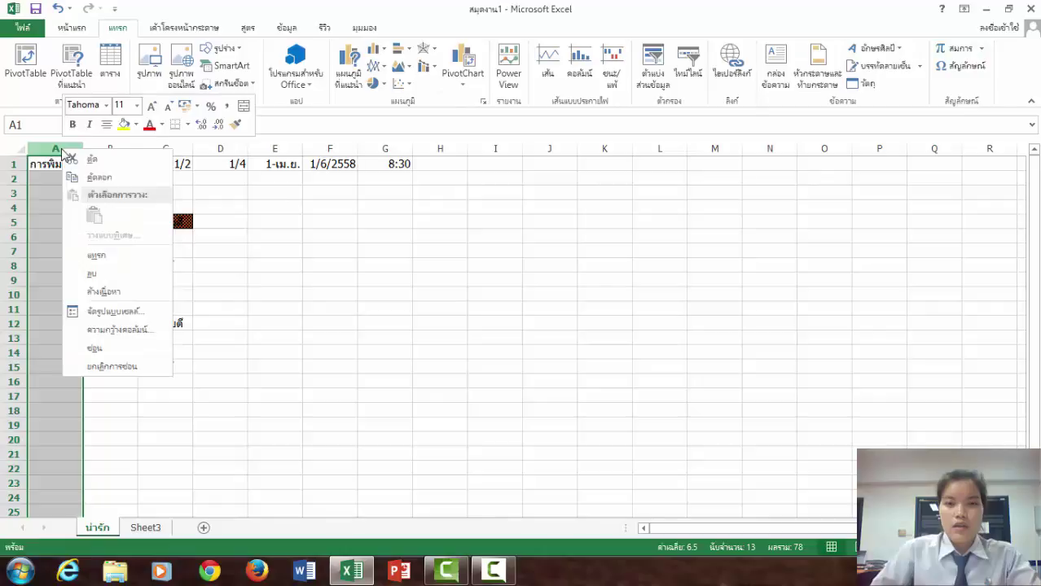
{"action": "left_click", "coordinate": [116, 265]}
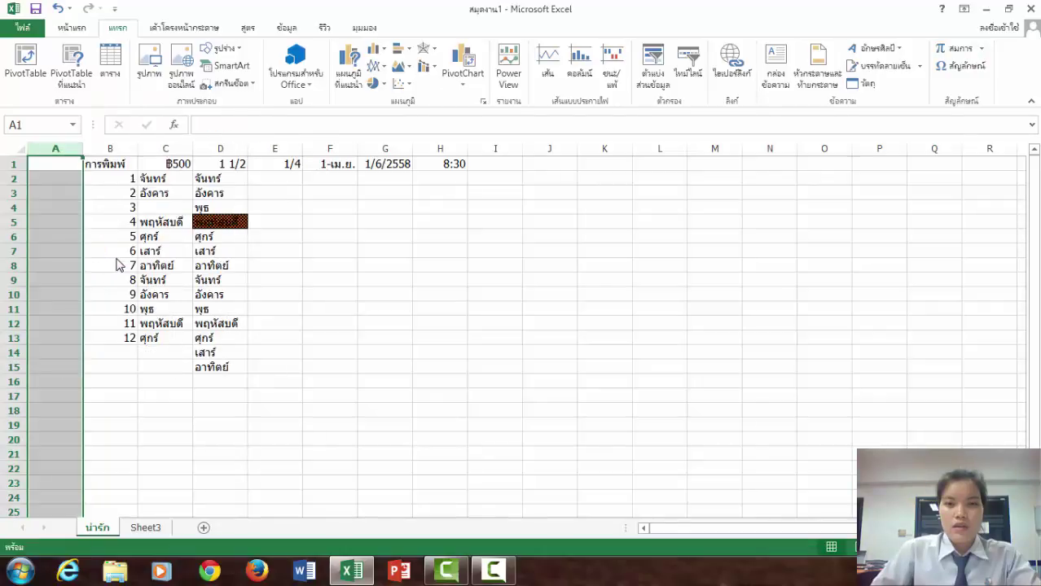
{"action": "left_click", "coordinate": [350, 250]}
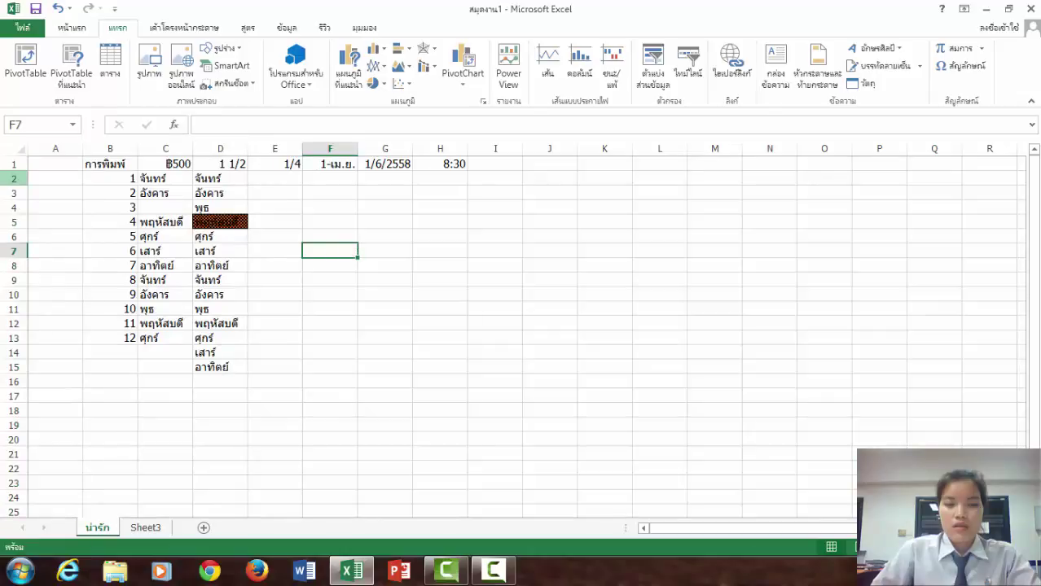
Step: Insert a blank row above row 2 and deselect it
{"action": "left_click", "coordinate": [4, 179]}
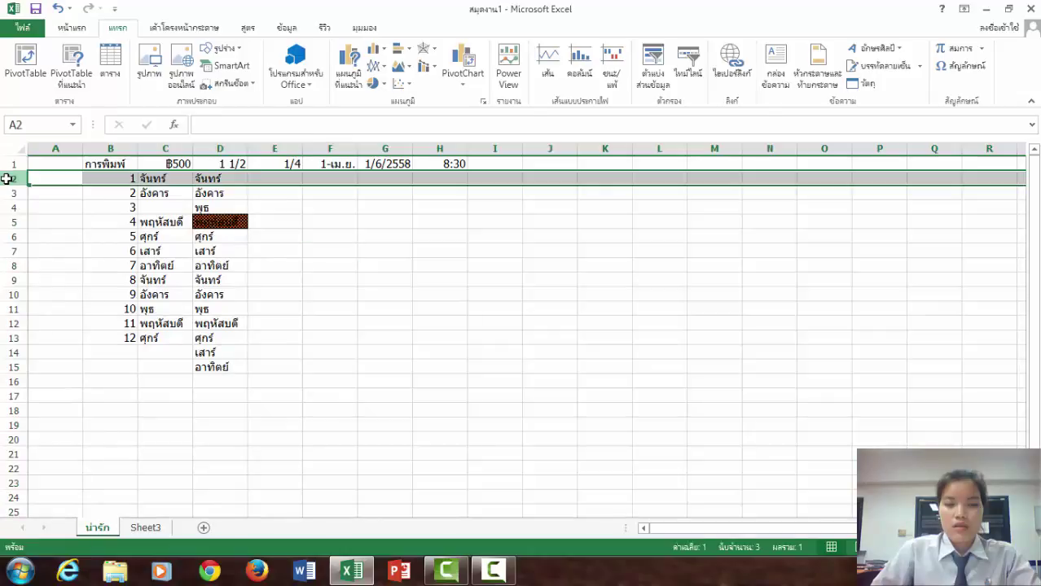
{"action": "right_click", "coordinate": [4, 178]}
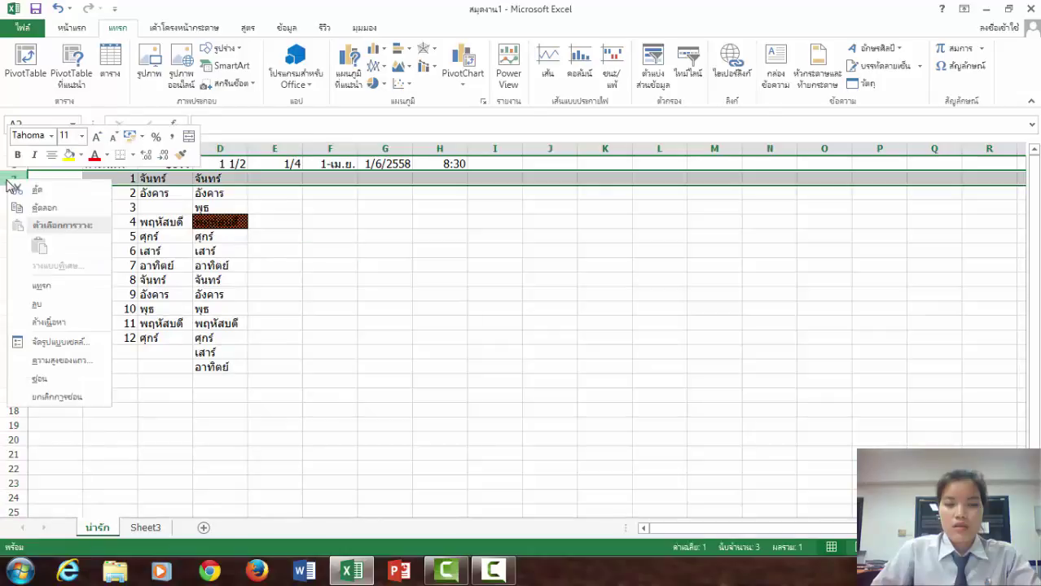
{"action": "left_click", "coordinate": [69, 295]}
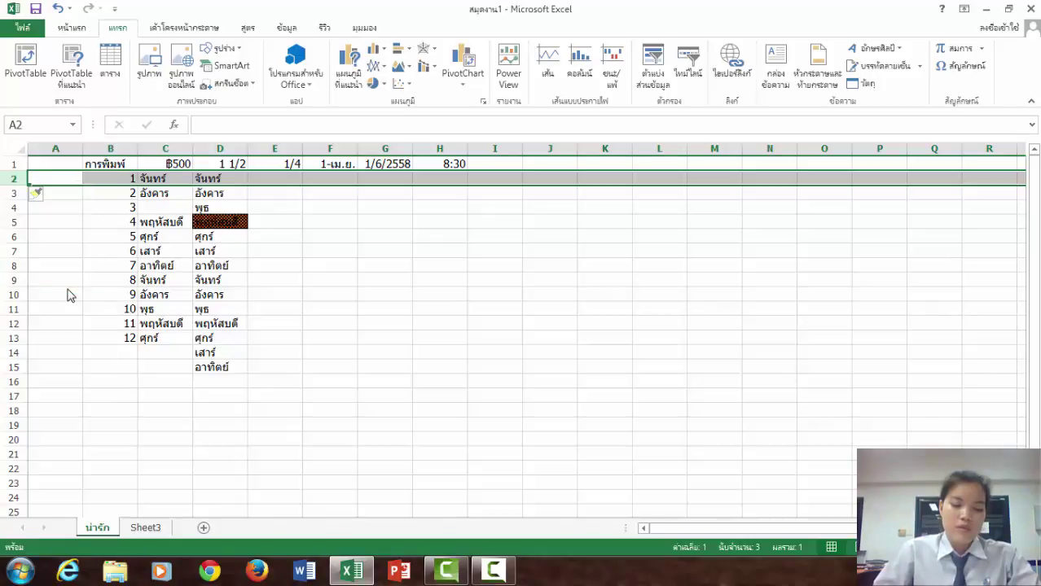
{"action": "left_click", "coordinate": [411, 311]}
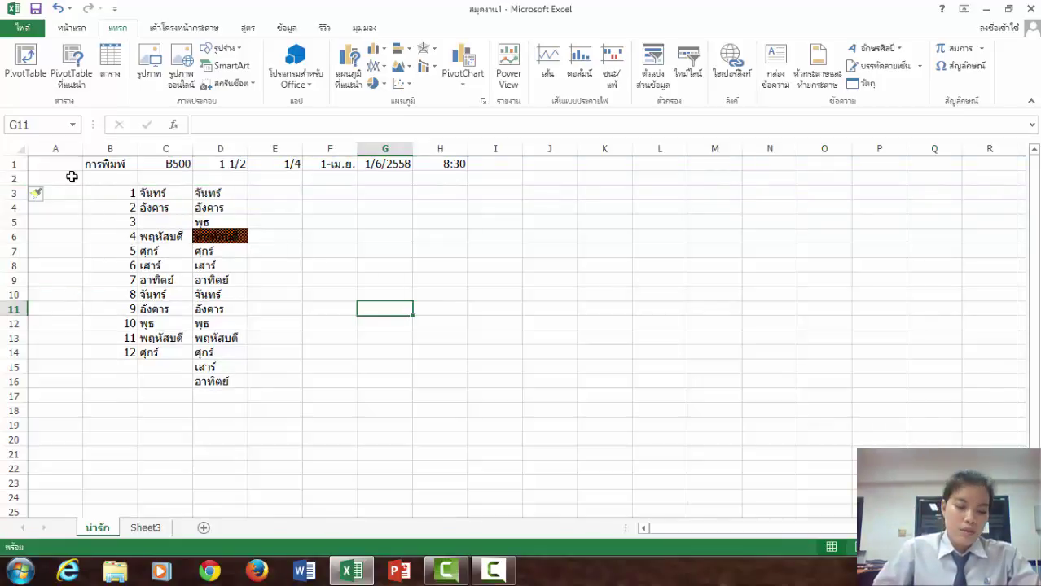
Step: Select A2:N2 across the inserted row, followed by A1:A22 down the inserted column, to point them out
{"action": "left_click_drag", "start_coordinate": [71, 177], "coordinate": [782, 175]}
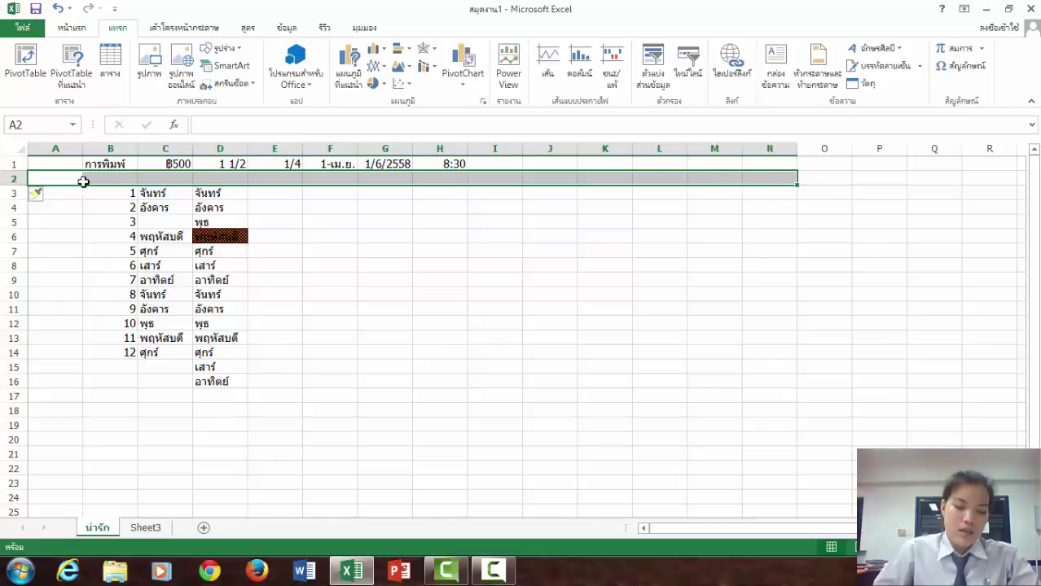
{"action": "left_click_drag", "start_coordinate": [70, 164], "coordinate": [37, 485]}
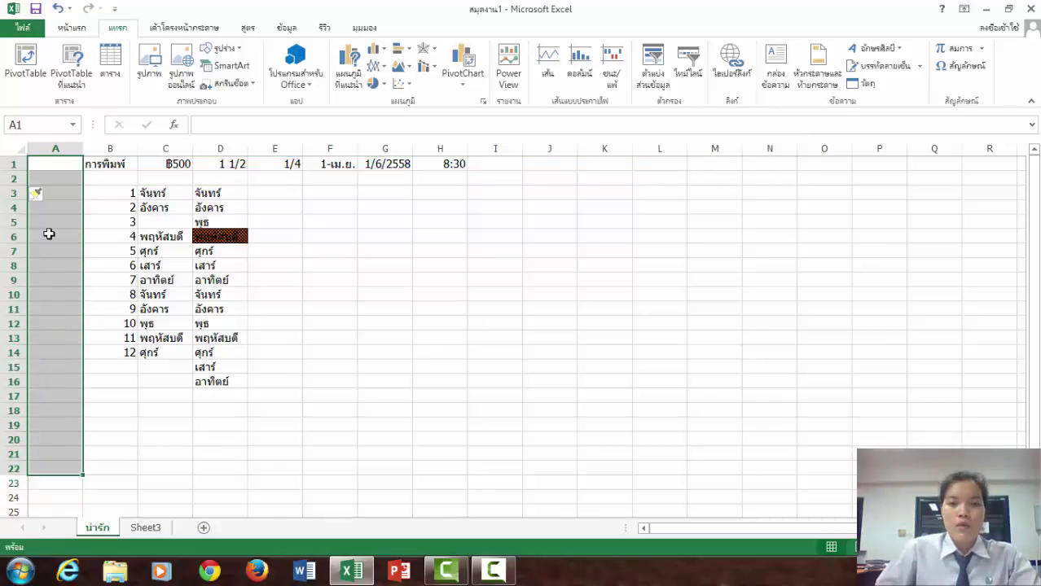
Step: Select across the inserted row from A2 to L2 to point it out, and deselect it
{"action": "left_click_drag", "start_coordinate": [57, 177], "coordinate": [660, 176]}
{"action": "left_click_drag", "start_coordinate": [609, 295], "coordinate": [613, 303]}
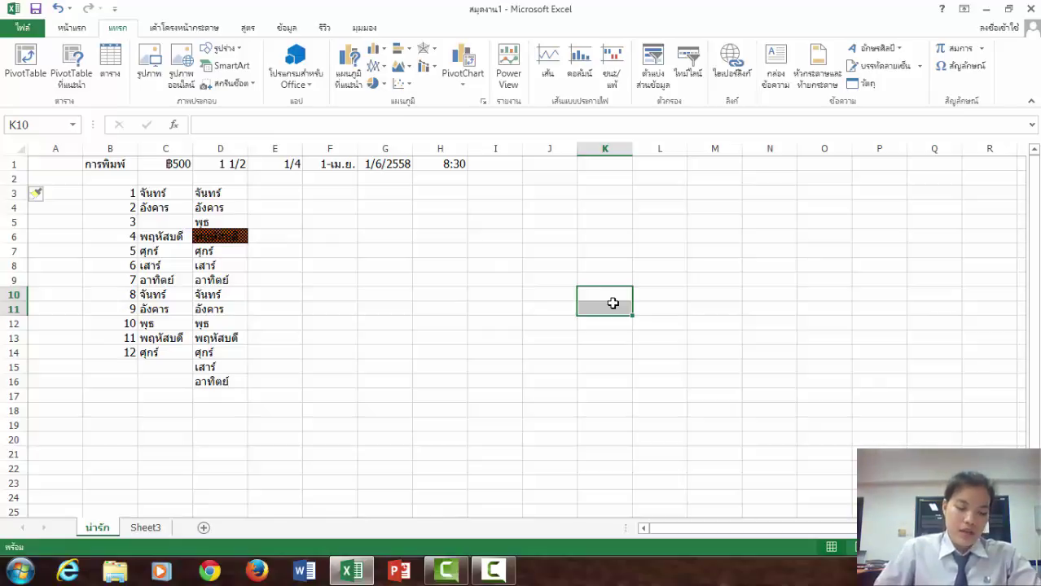
{"action": "left_click", "coordinate": [166, 195]}
Step: Try filling the time in H1 down through H10, and undo the fill
{"action": "left_click", "coordinate": [461, 166]}
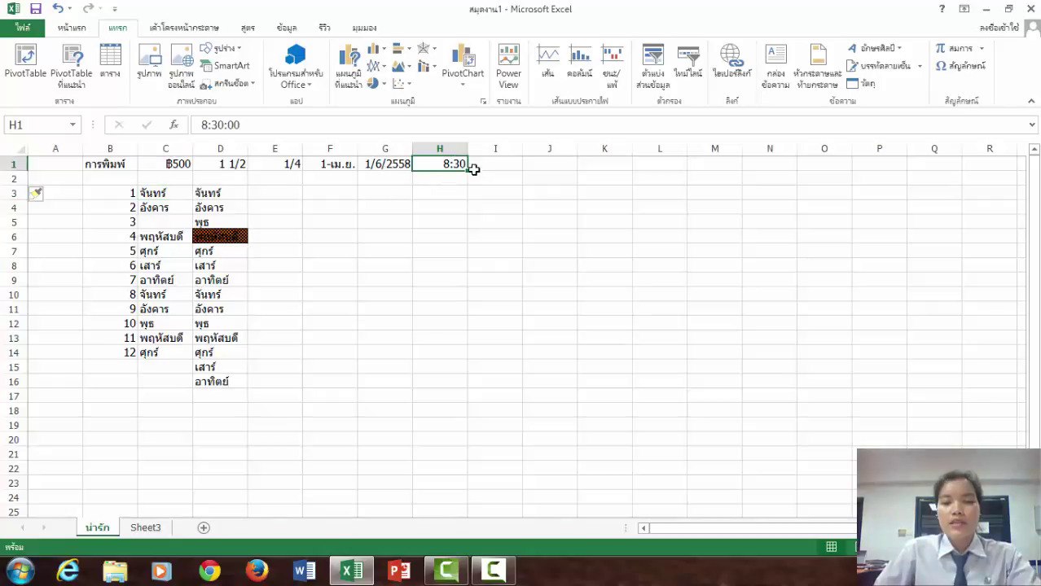
{"action": "left_click_drag", "start_coordinate": [468, 169], "coordinate": [469, 170]}
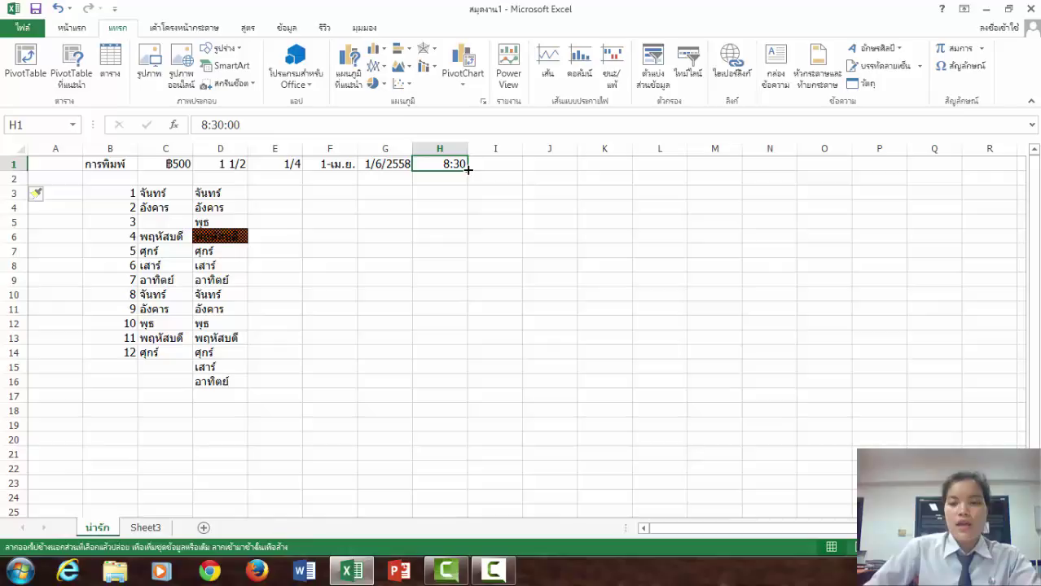
{"action": "left_click_drag", "start_coordinate": [469, 169], "coordinate": [447, 302]}
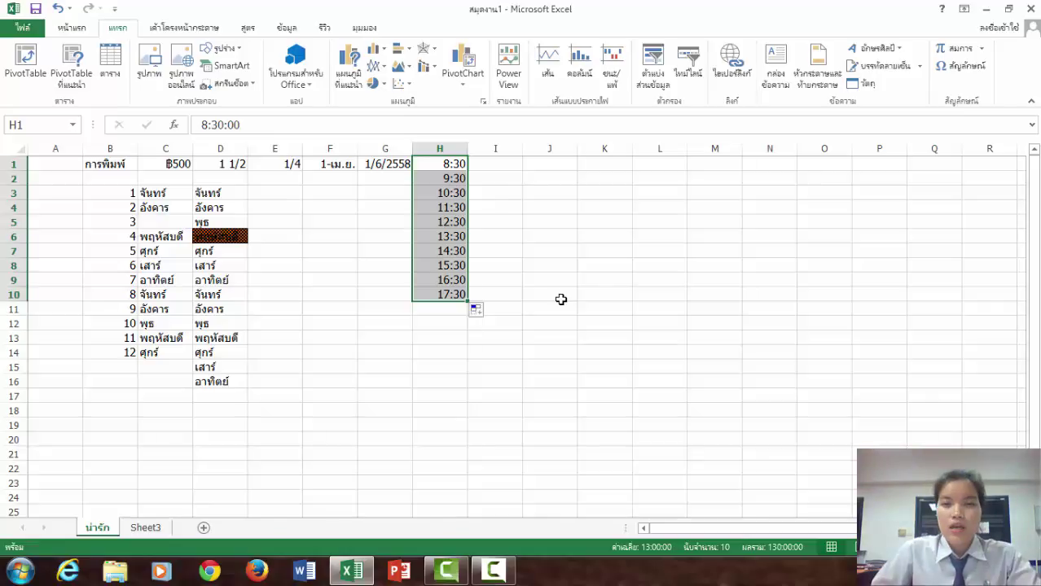
{"action": "key", "text": "ctrl+z"}
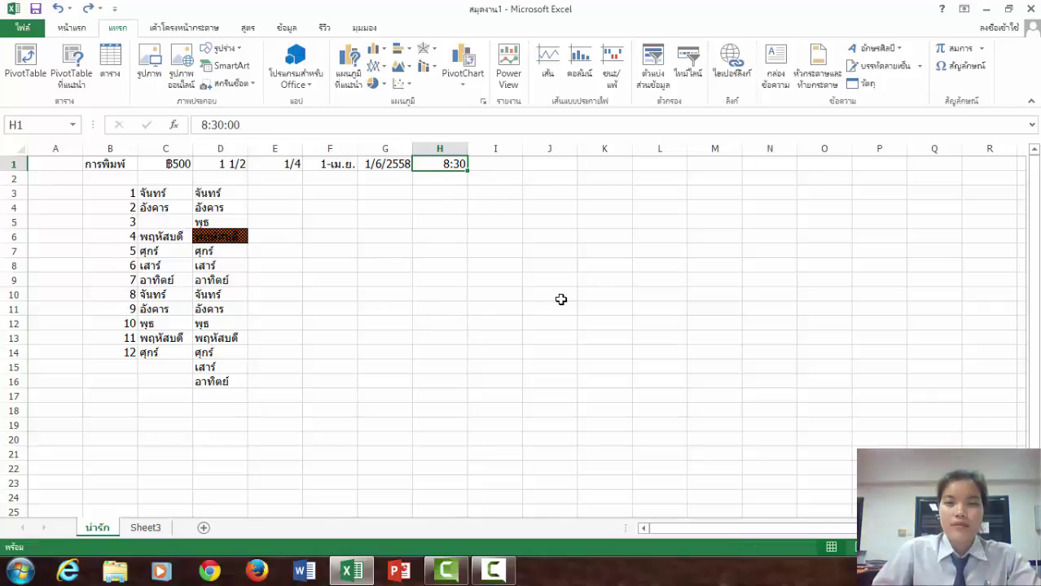
Step: Copy the text การพิมพ์ from B1 and paste it into K2
{"action": "left_click", "coordinate": [117, 164]}
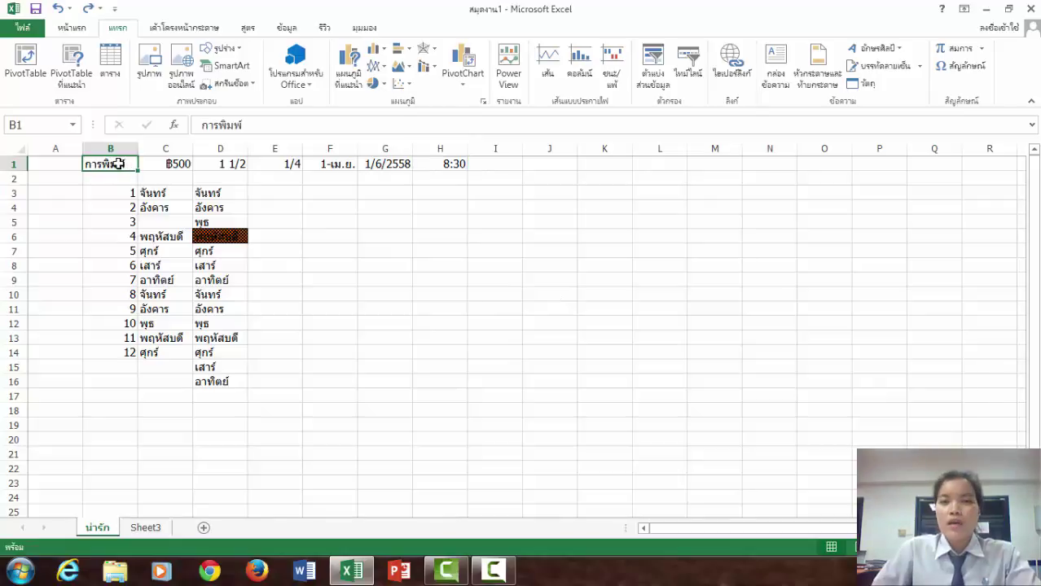
{"action": "right_click", "coordinate": [119, 164]}
{"action": "left_click", "coordinate": [119, 163]}
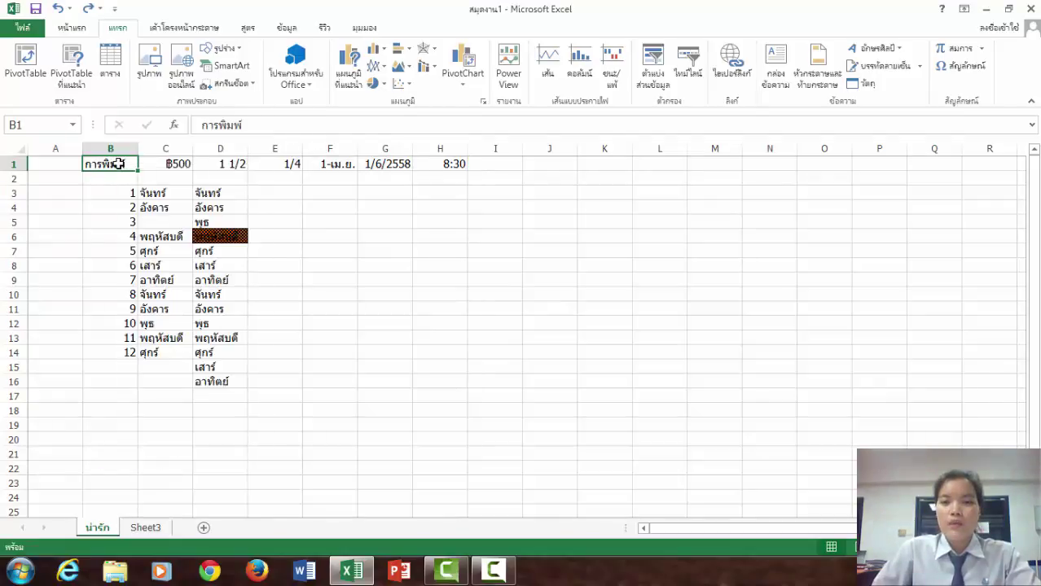
{"action": "right_click", "coordinate": [119, 164]}
{"action": "left_click", "coordinate": [155, 192]}
{"action": "left_click", "coordinate": [607, 179]}
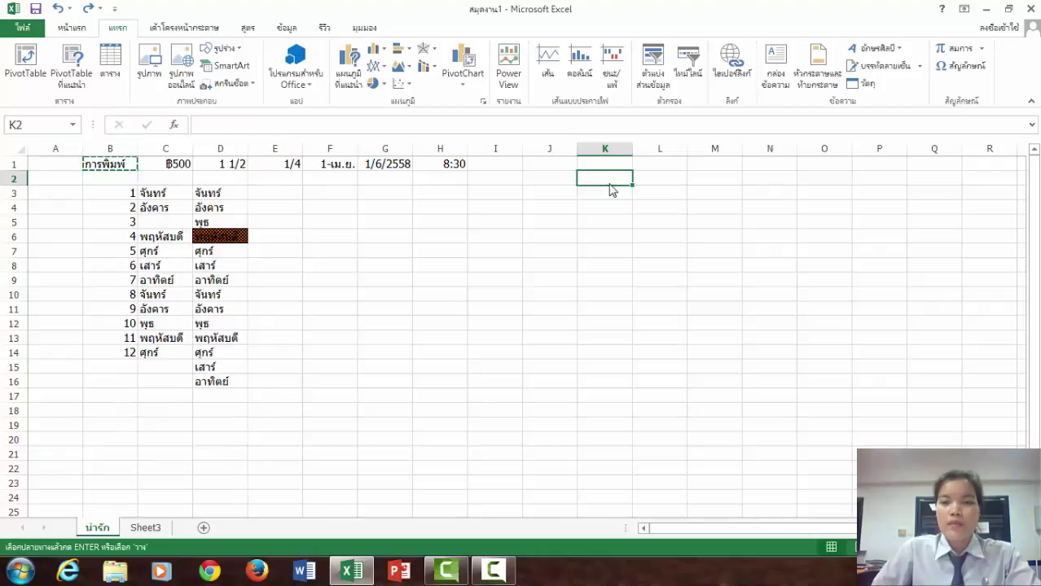
{"action": "right_click", "coordinate": [613, 179]}
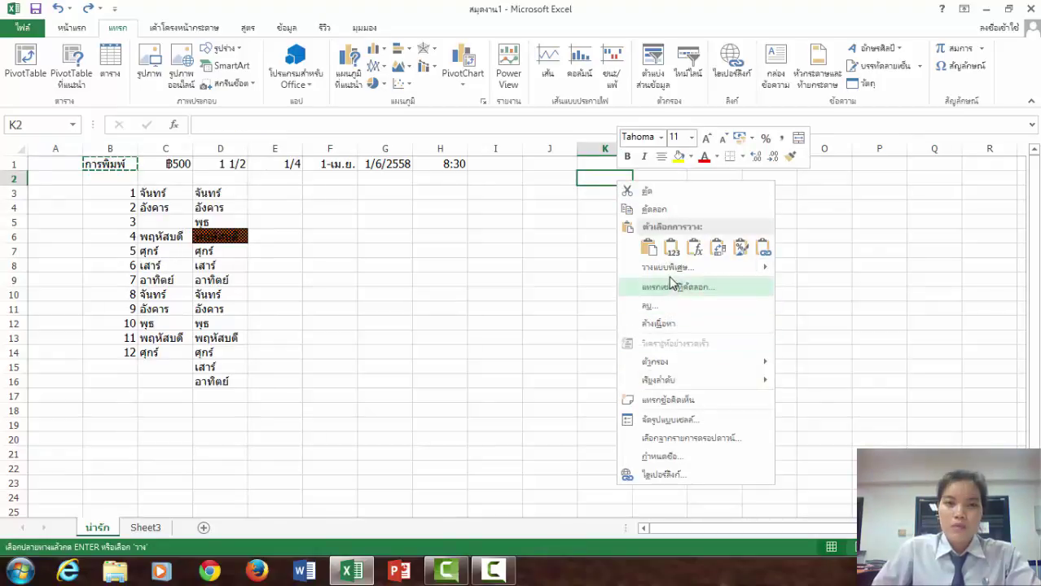
{"action": "left_click", "coordinate": [669, 268]}
{"action": "left_click", "coordinate": [777, 379]}
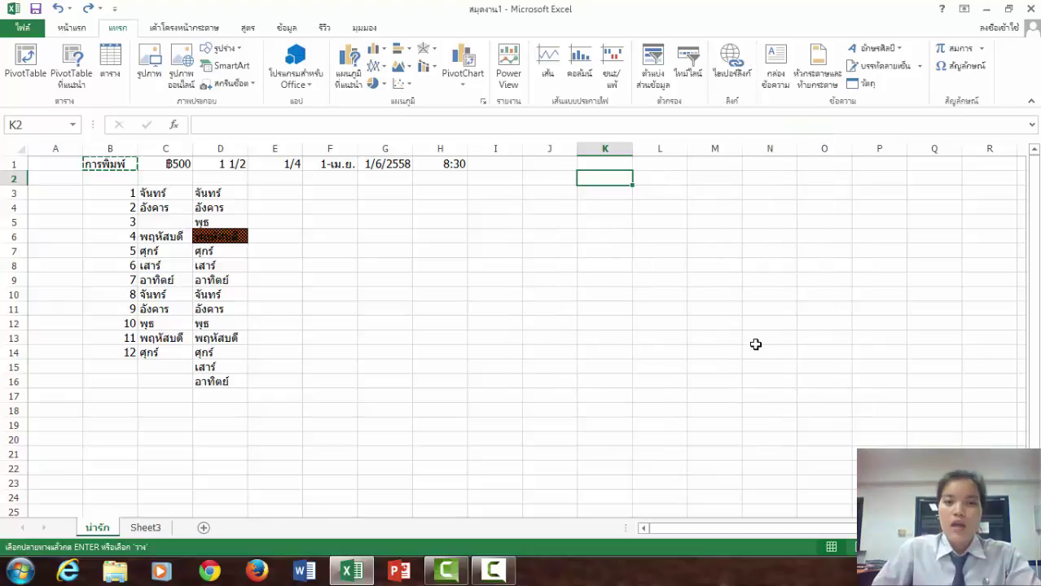
{"action": "key", "text": "ctrl+v"}
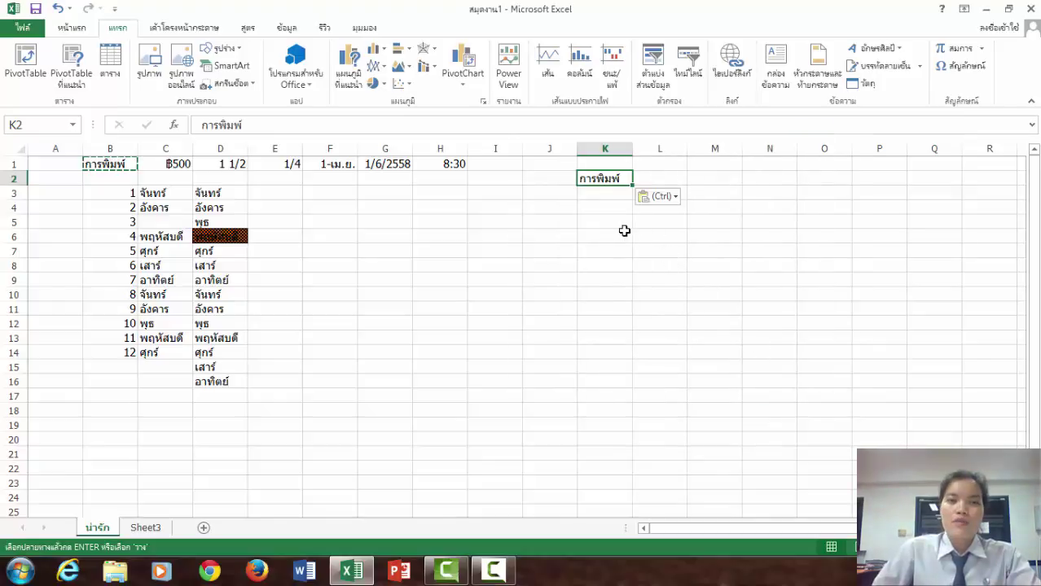
Step: Fill the pasted text in K2 down through K7 and deselect the range
{"action": "left_click", "coordinate": [622, 232]}
{"action": "left_click", "coordinate": [604, 176]}
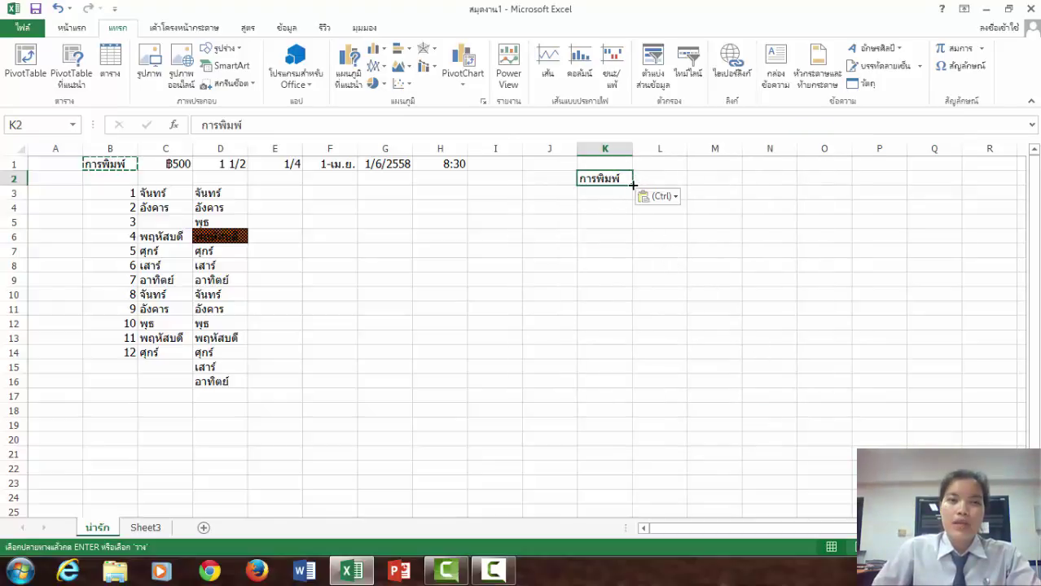
{"action": "left_click_drag", "start_coordinate": [633, 185], "coordinate": [632, 258]}
{"action": "left_click", "coordinate": [714, 251]}
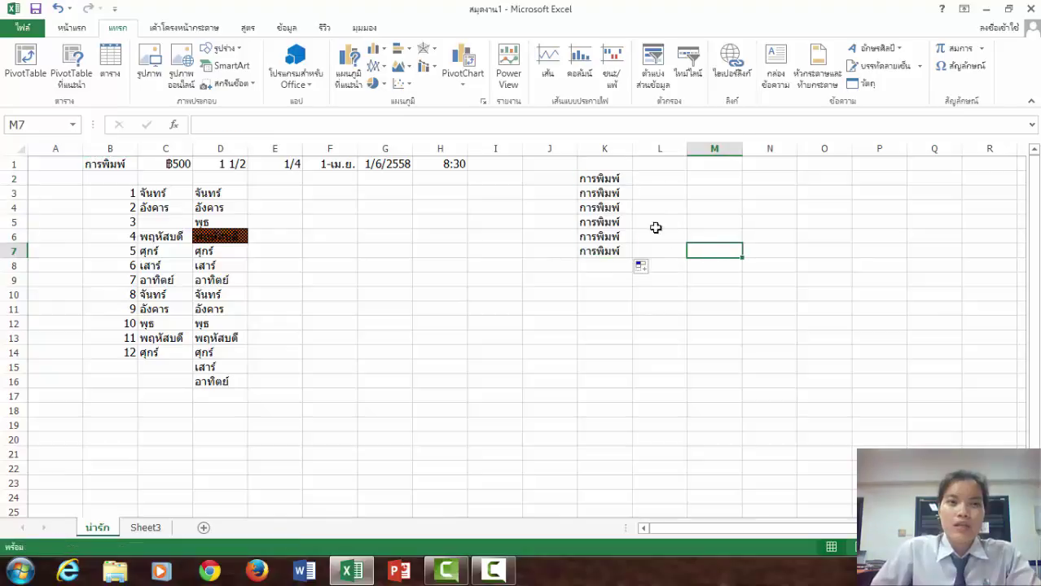
Step: Clear the contents of K2 and deselect the cell
{"action": "left_click", "coordinate": [607, 178]}
{"action": "key", "text": "Delete"}
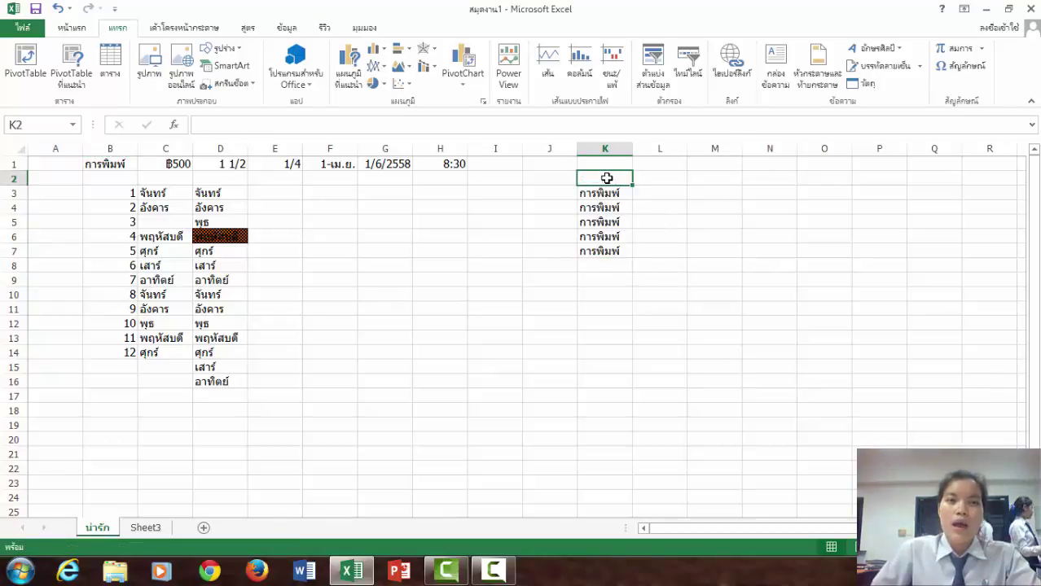
{"action": "left_click", "coordinate": [707, 206]}
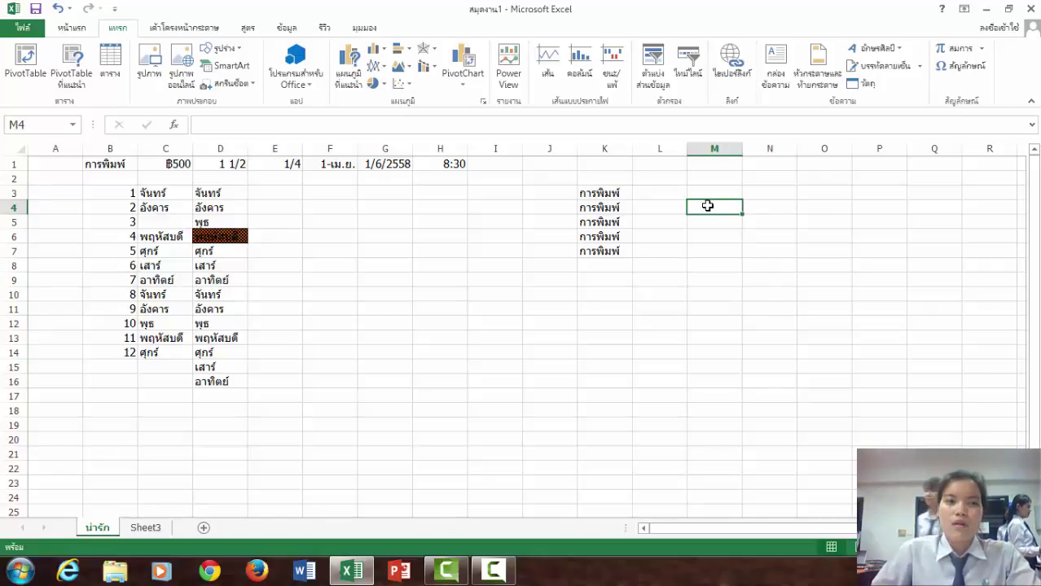
Step: Delete column I twice to remove the two blank columns between the time column and the copied text
{"action": "left_click", "coordinate": [501, 148]}
{"action": "right_click", "coordinate": [501, 148]}
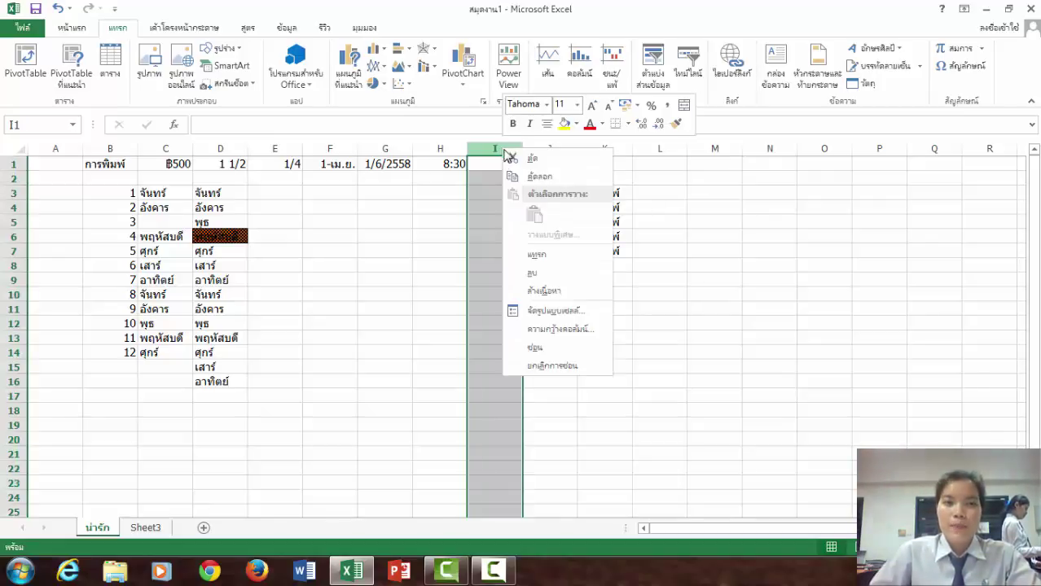
{"action": "left_click", "coordinate": [545, 285]}
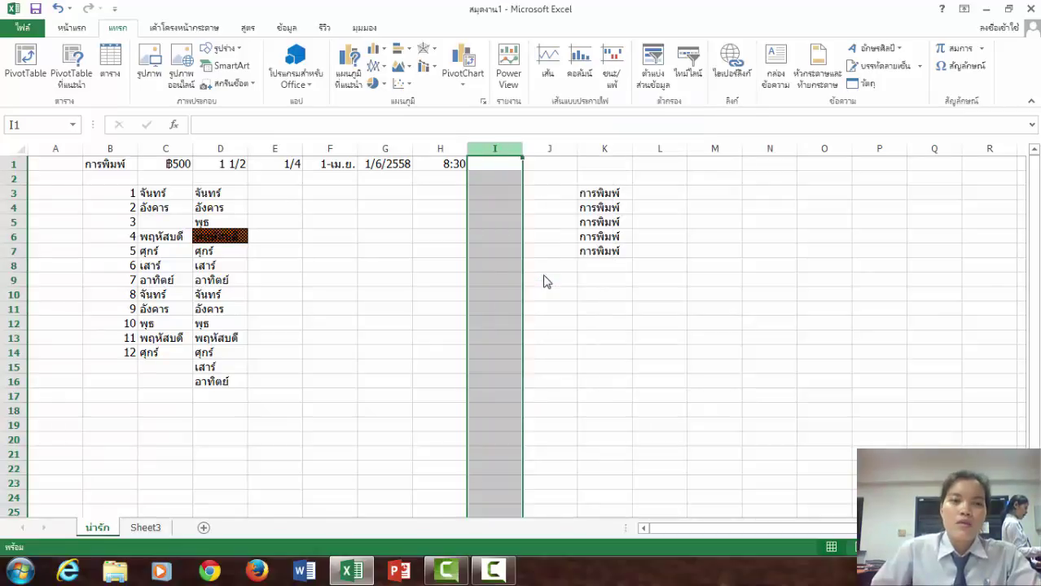
{"action": "right_click", "coordinate": [506, 151]}
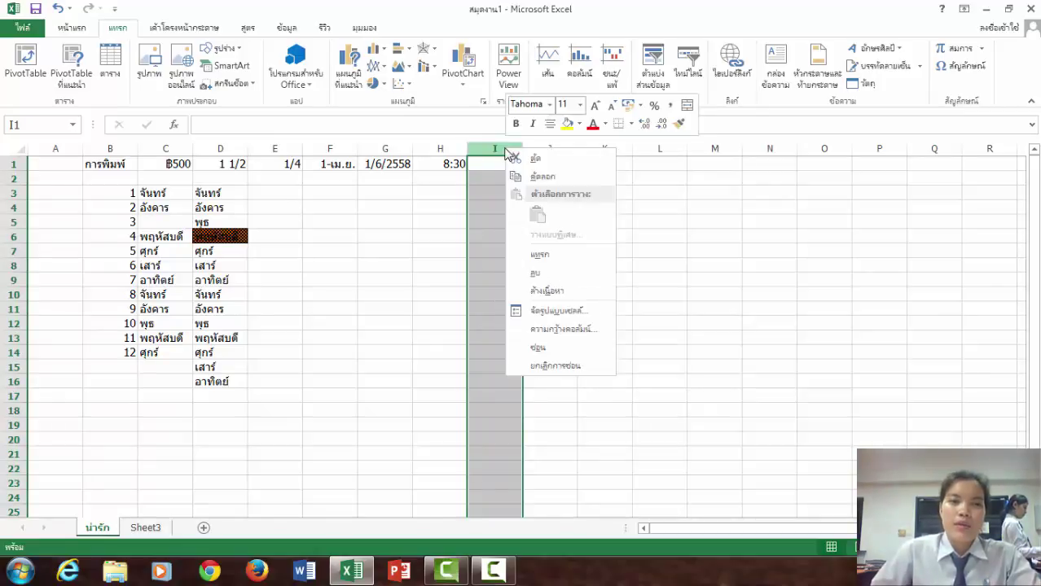
{"action": "left_click", "coordinate": [536, 273]}
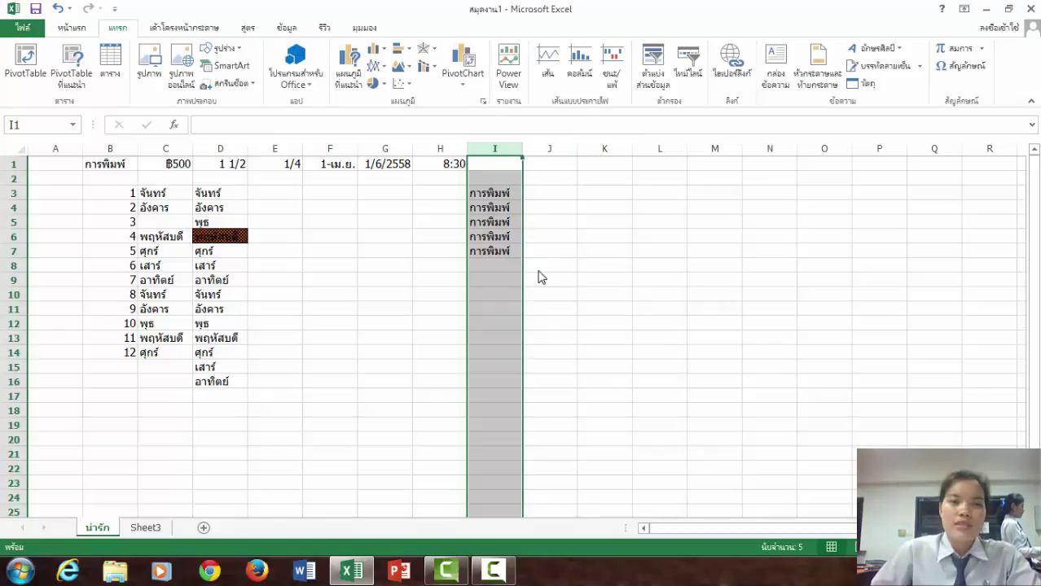
{"action": "left_click", "coordinate": [544, 279]}
Step: Delete the blank column J beside the copied text
{"action": "left_click", "coordinate": [529, 148]}
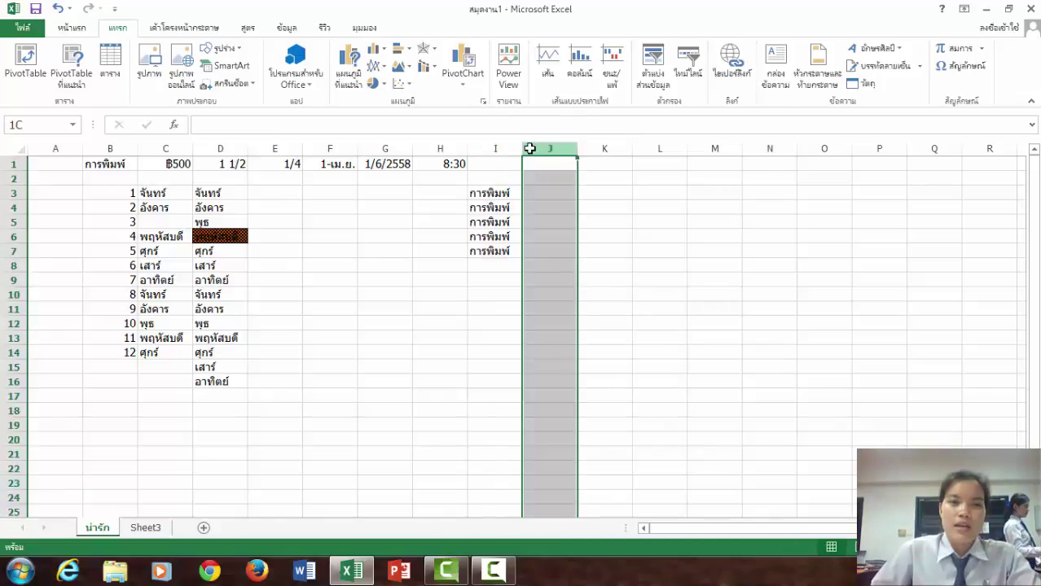
{"action": "right_click", "coordinate": [531, 150]}
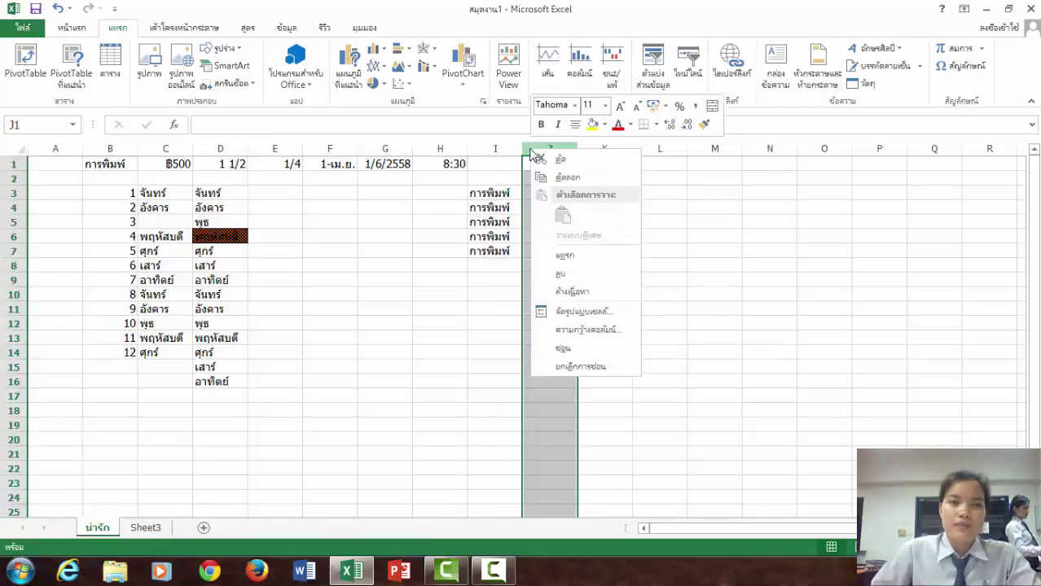
{"action": "left_click", "coordinate": [575, 278]}
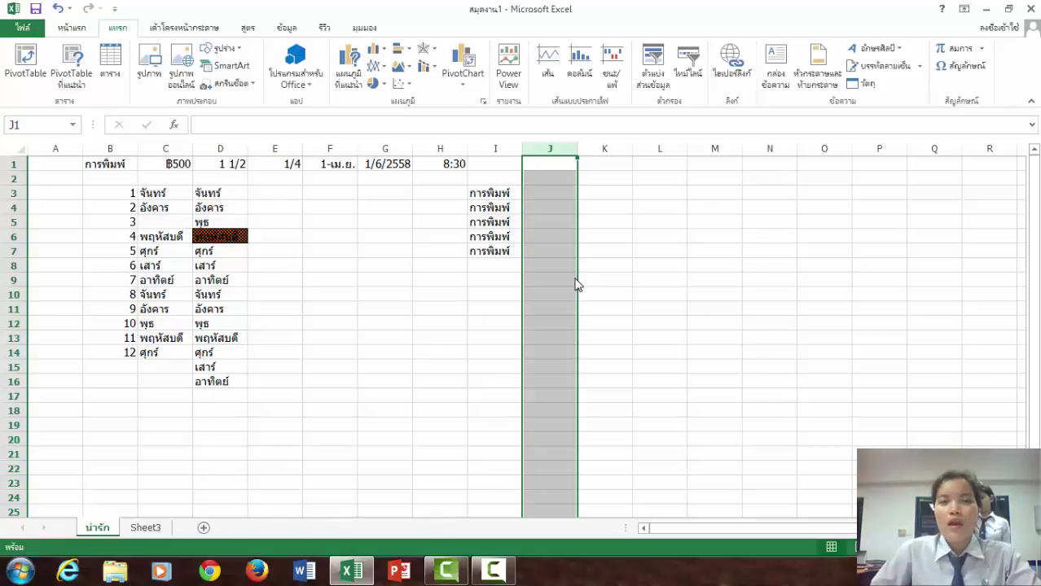
Step: Delete the blank row 17 below the data and deselect it
{"action": "left_click", "coordinate": [14, 396]}
{"action": "right_click", "coordinate": [15, 394]}
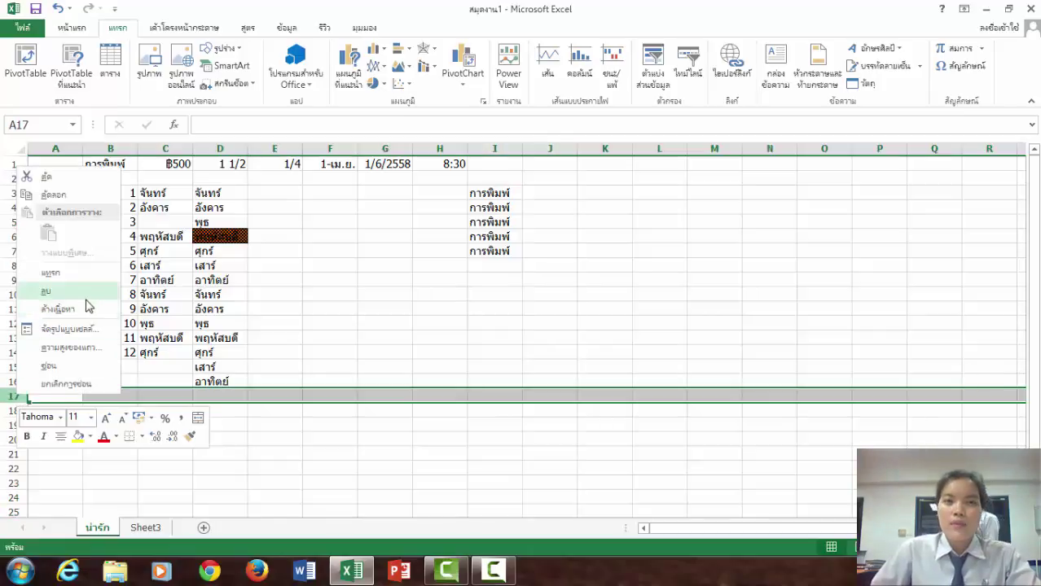
{"action": "left_click", "coordinate": [73, 292]}
{"action": "left_click", "coordinate": [602, 423]}
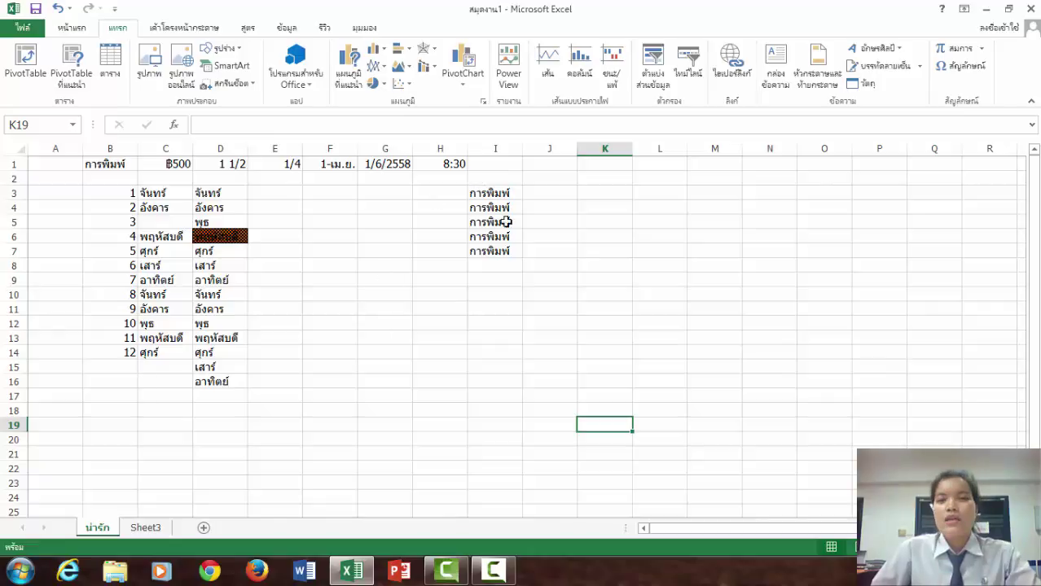
Step: Fill the text in I7 across the row through O7
{"action": "left_click", "coordinate": [496, 250]}
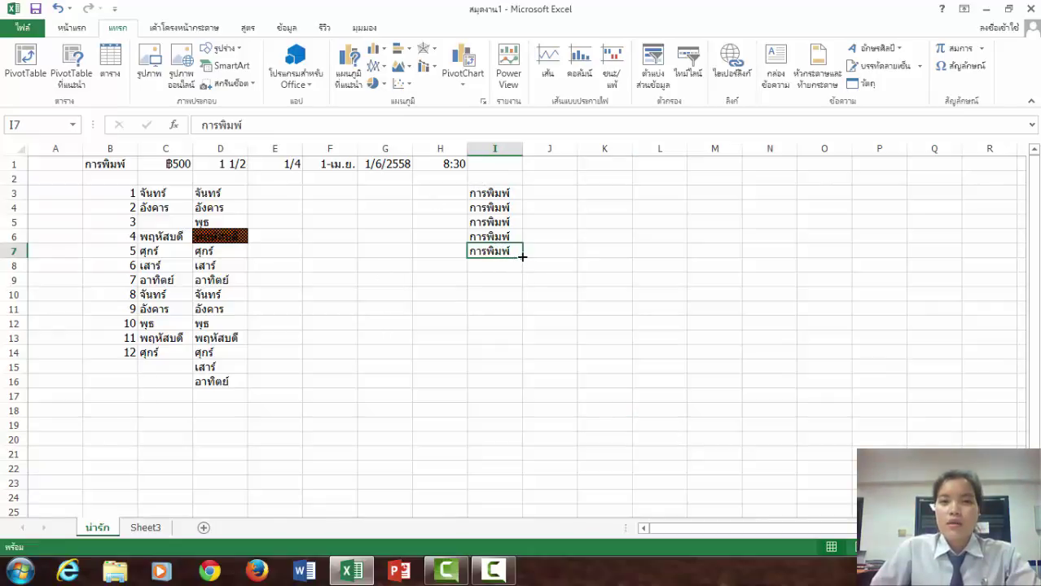
{"action": "left_click_drag", "start_coordinate": [522, 256], "coordinate": [845, 533]}
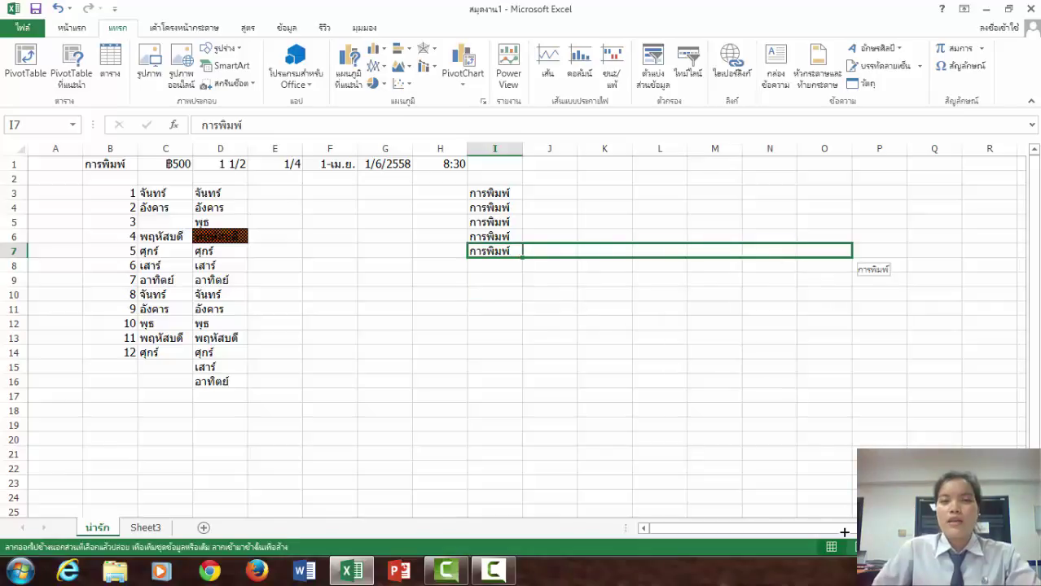
{"action": "left_click_drag", "start_coordinate": [852, 459], "coordinate": [853, 453]}
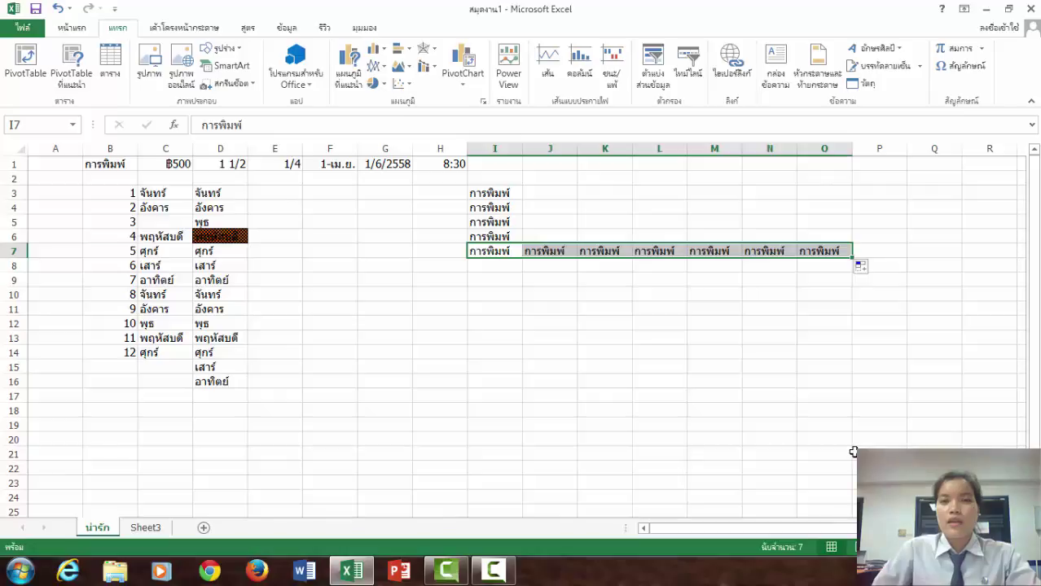